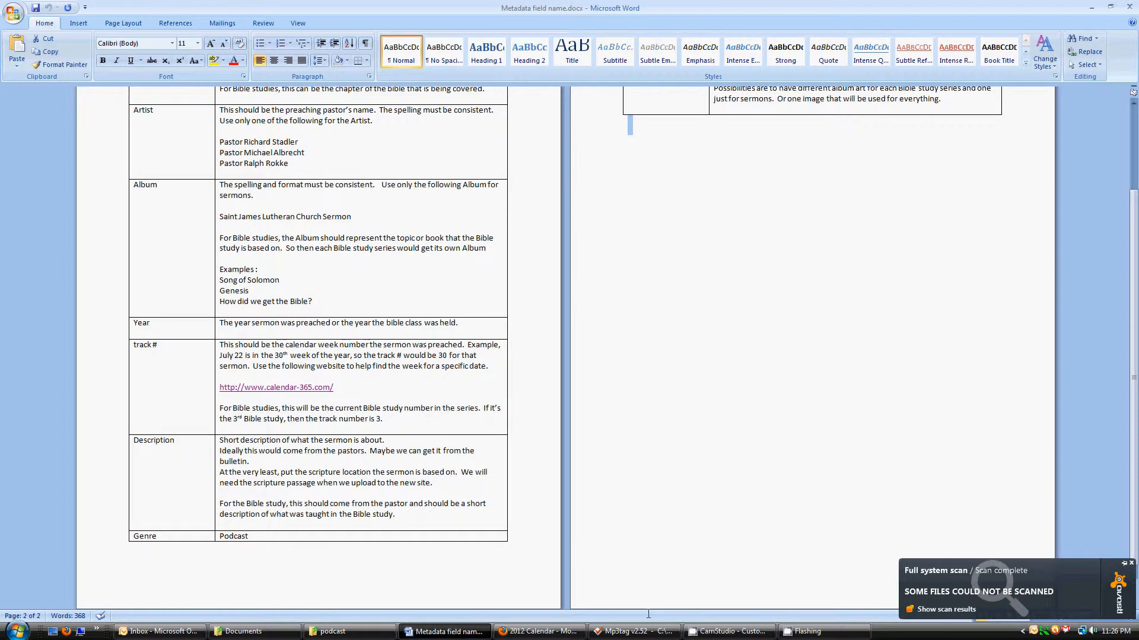
Switch from the Word metadata guide to the 2012 Calendar page in Firefox
left_click(552, 632)
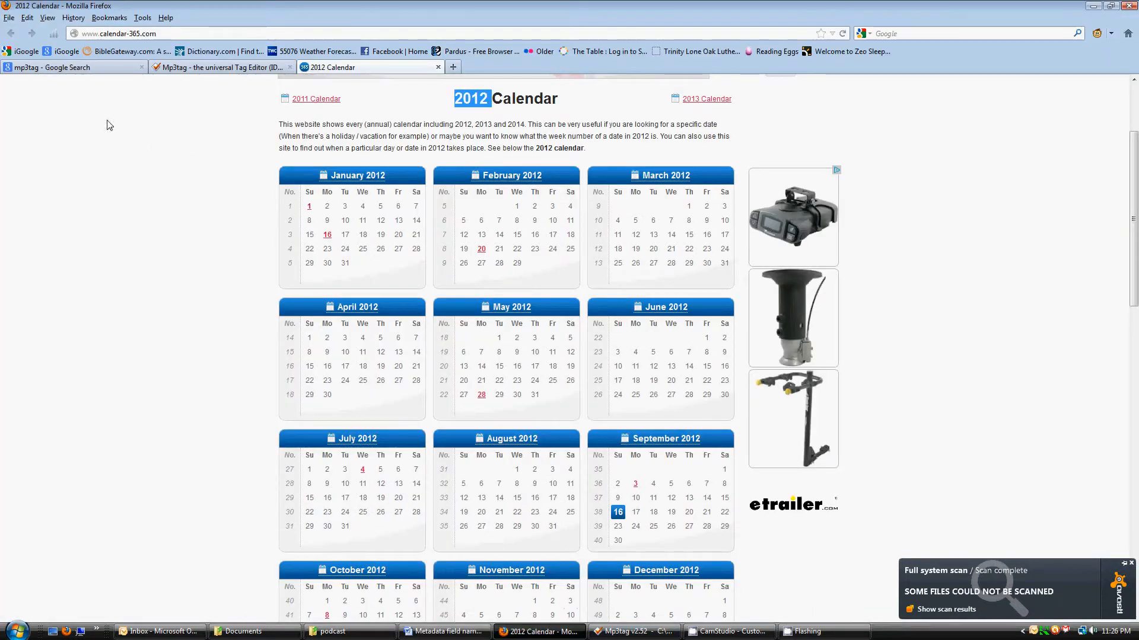
Show the mp3tag Google results, then bring forward Mp3tag listing 7-22-2012.mp3
left_click(83, 68)
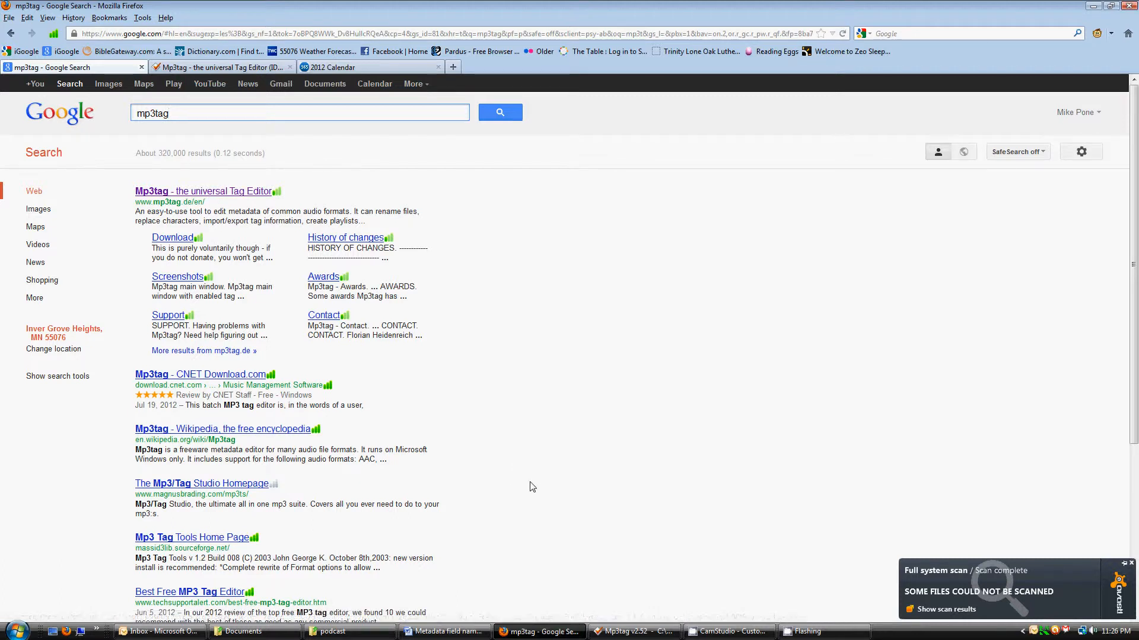
left_click(631, 634)
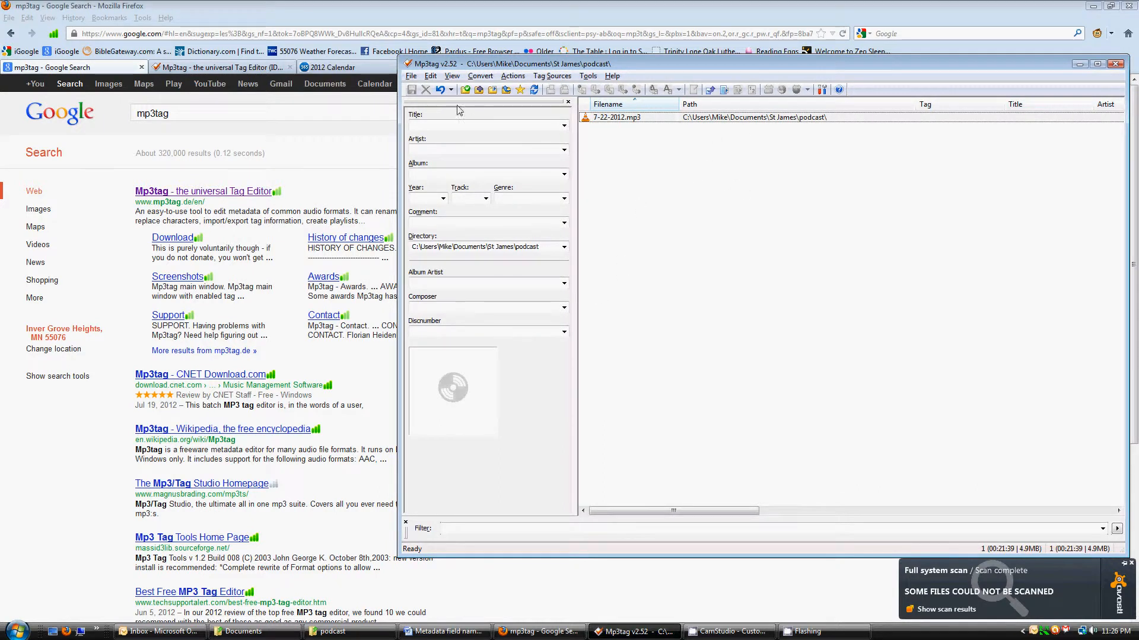
Load the St James\podcast folder as Mp3tag's working directory
left_click(411, 76)
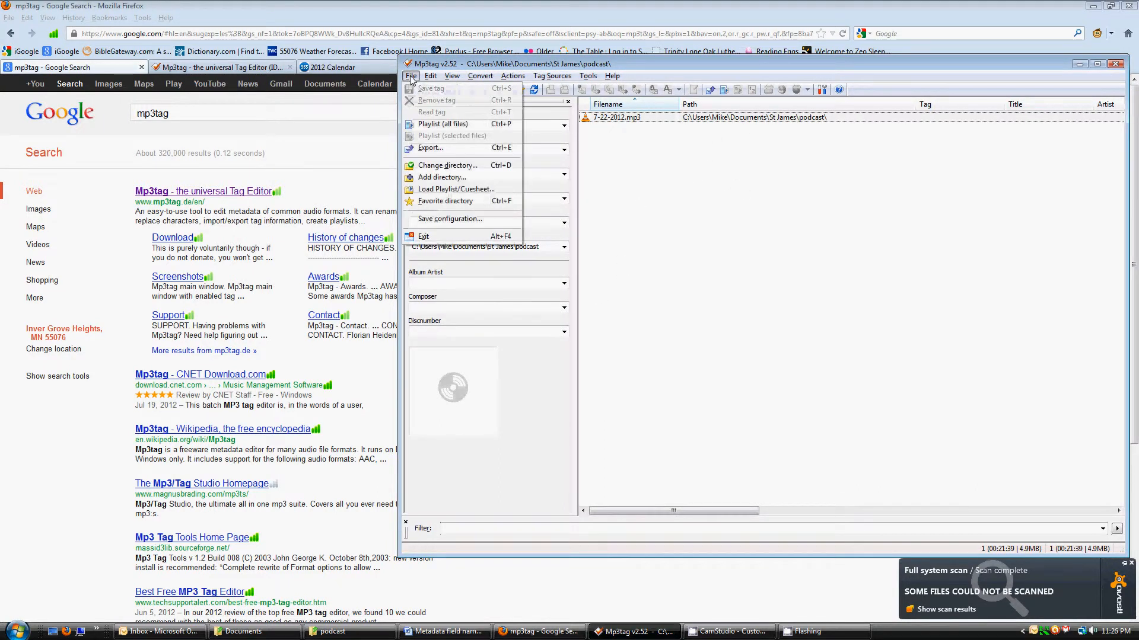
left_click(454, 169)
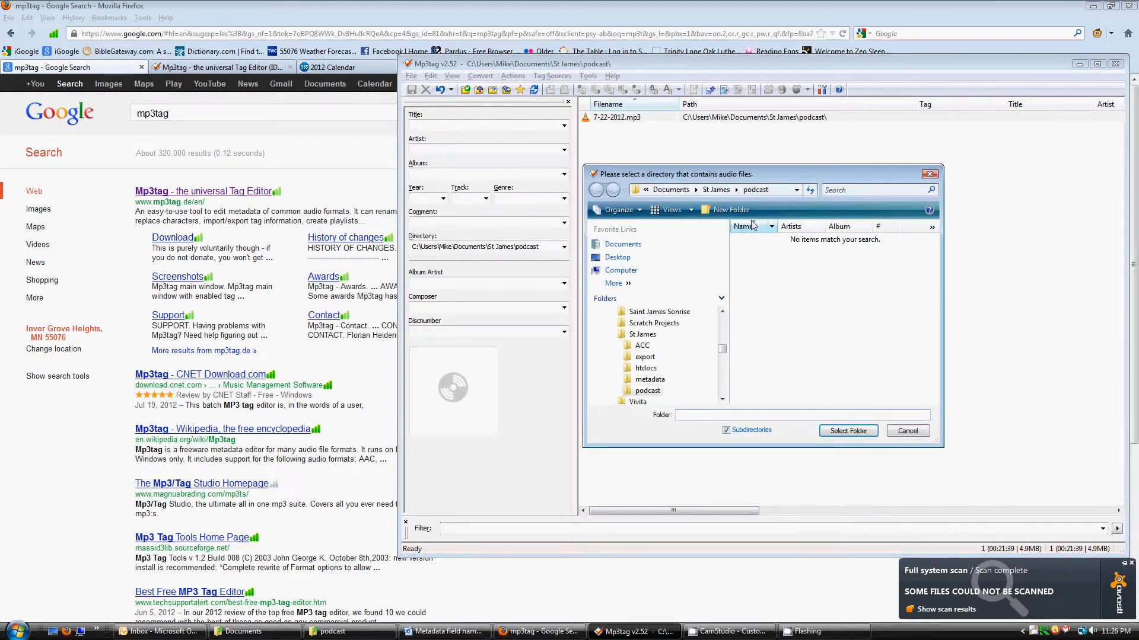
left_click(775, 193)
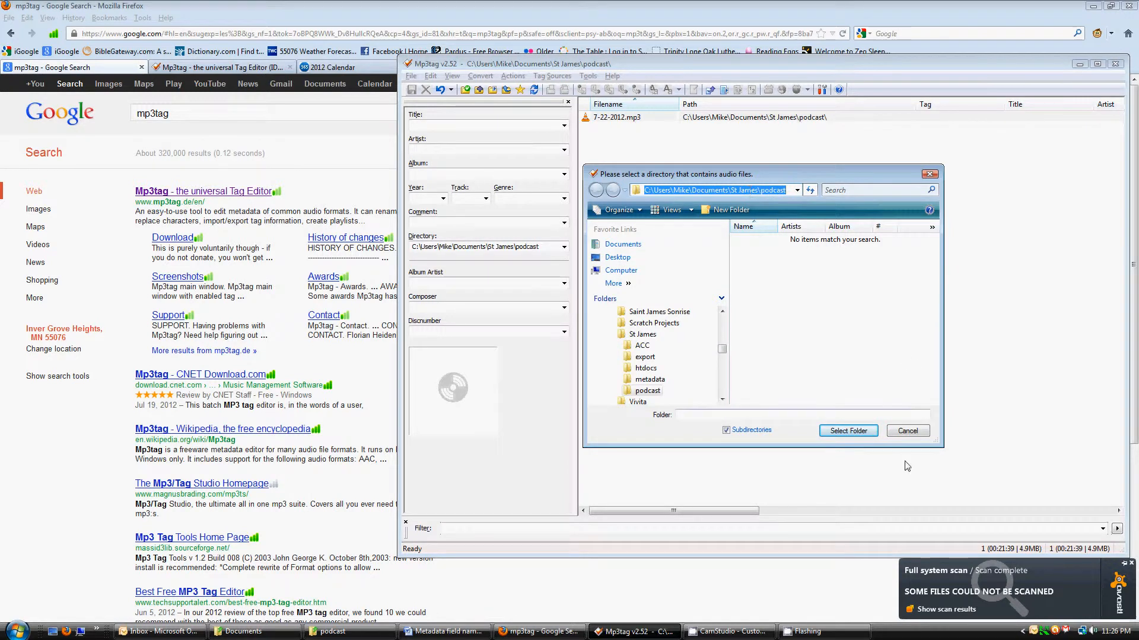
left_click(851, 432)
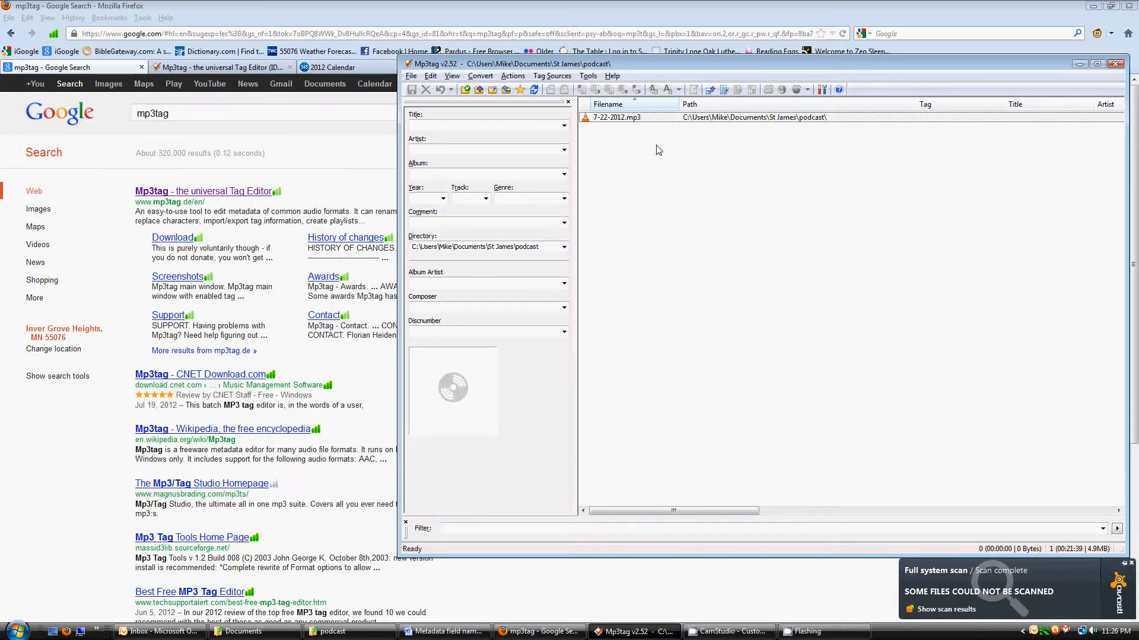
Select 7-22-2012.mp3 and check its Title, Album and Comment fields before returning to the Word guide
left_click(626, 124)
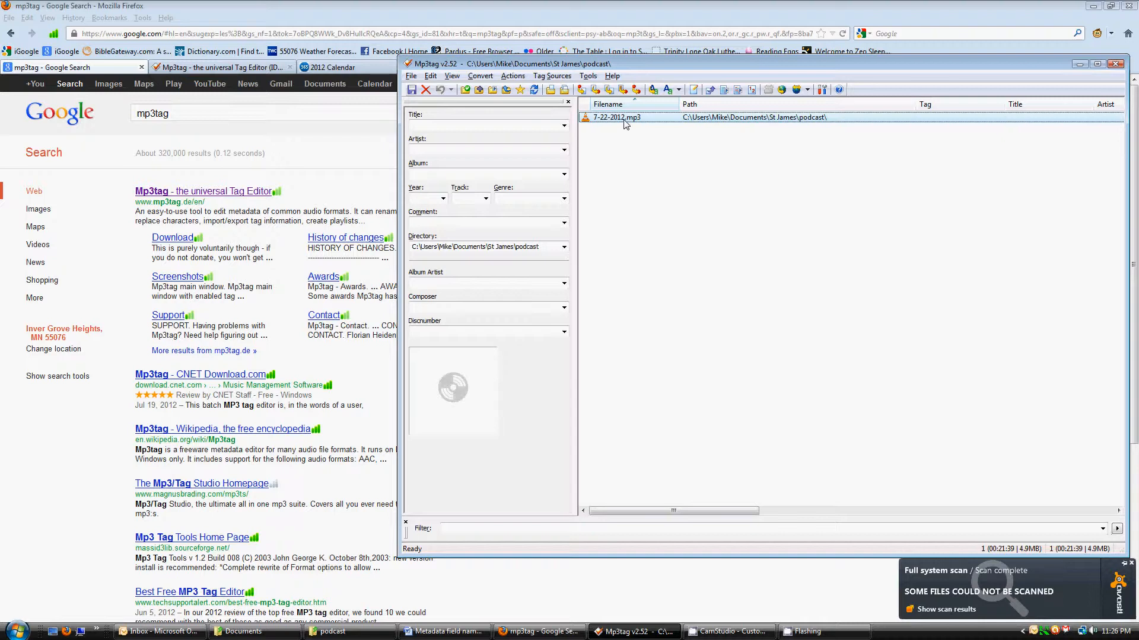
left_click(470, 125)
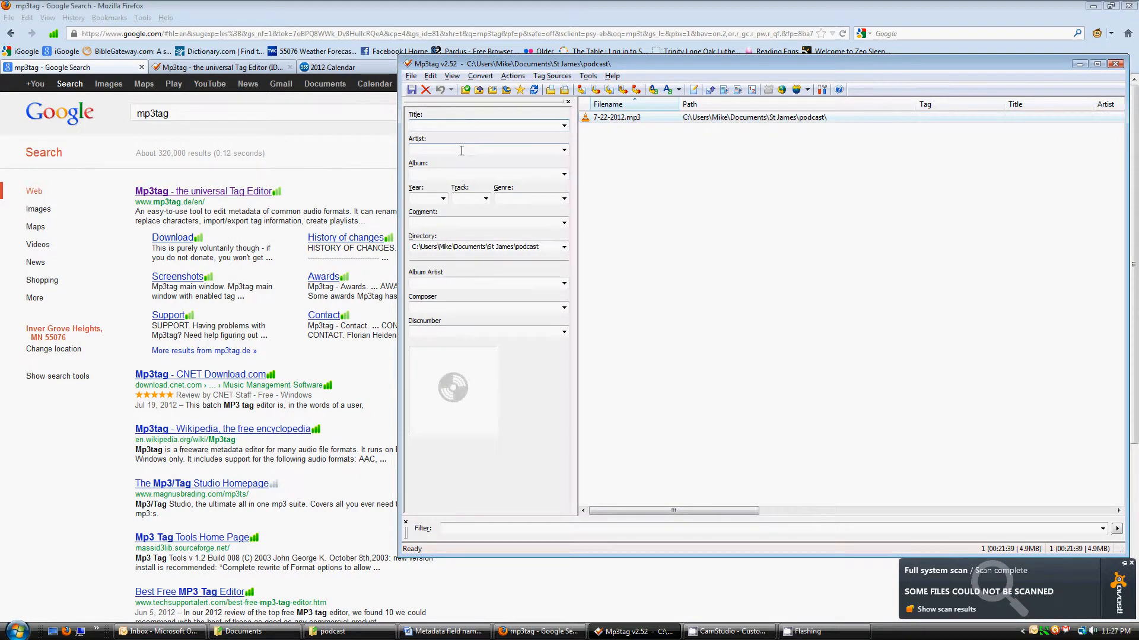
left_click(459, 172)
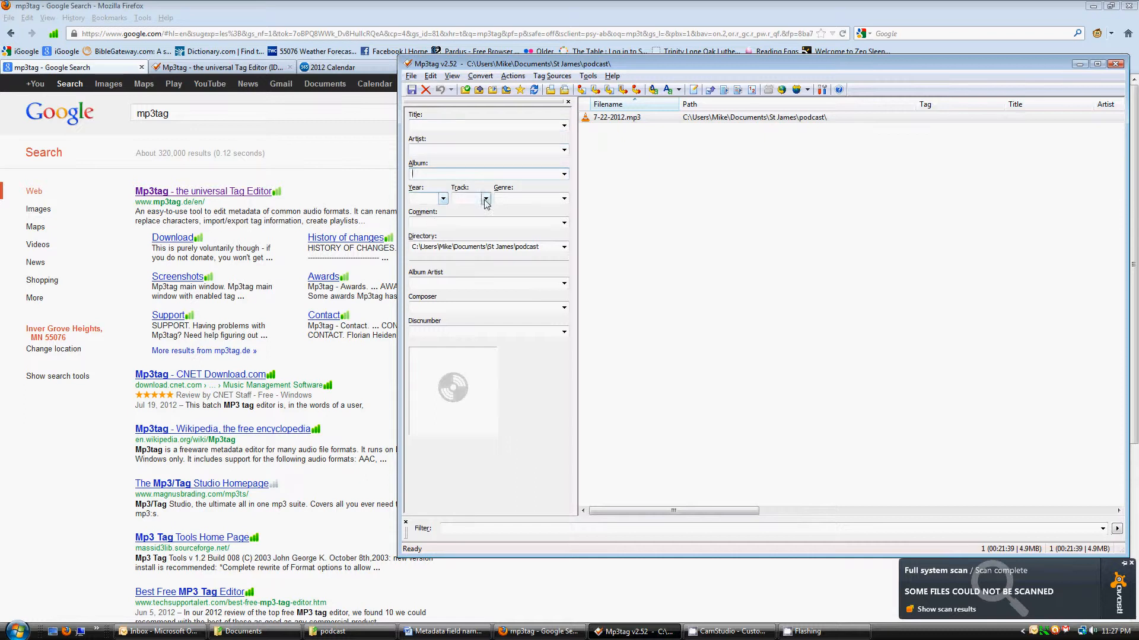
left_click(502, 224)
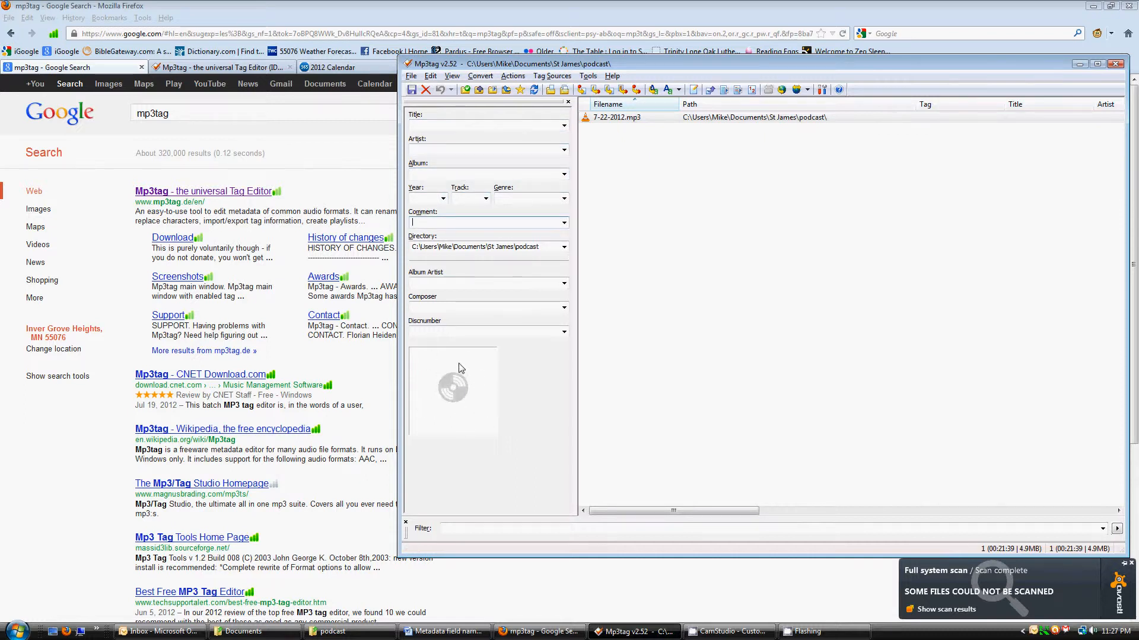
left_click(445, 631)
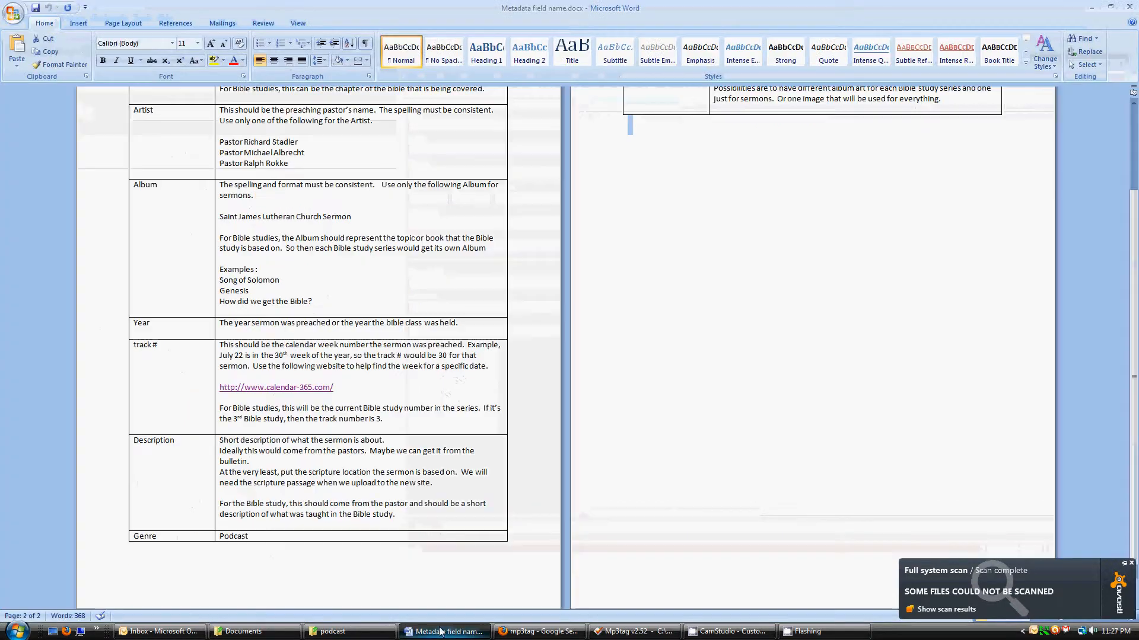
Scroll the Word guide up to the Title row of the field table, then return to Mp3tag
scroll(383, 345, "up", 3)
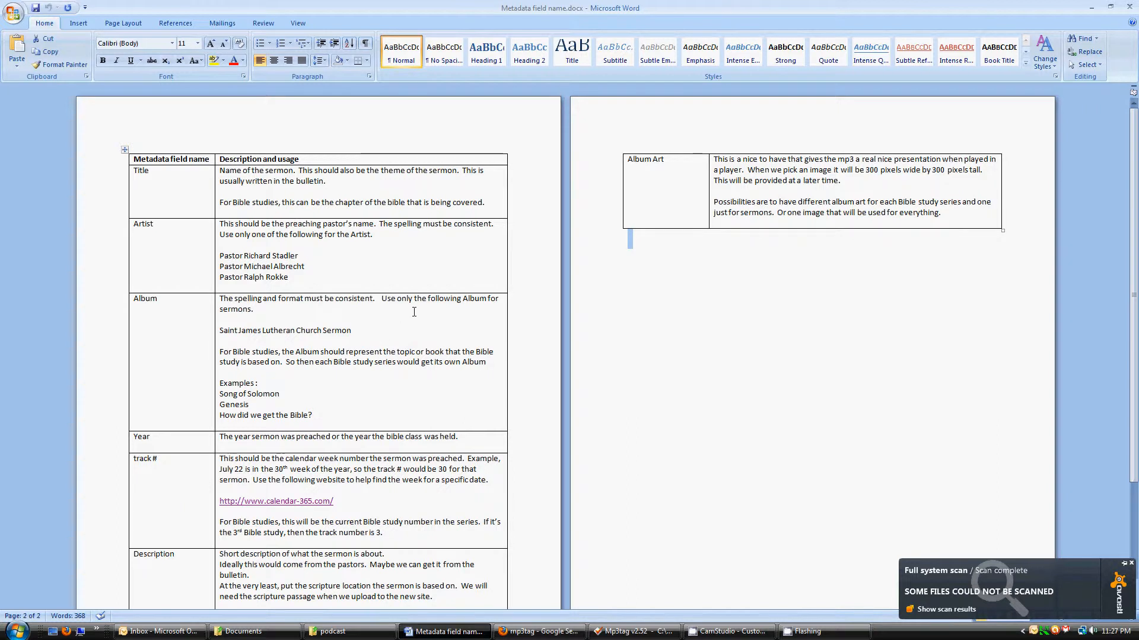
left_click(354, 182)
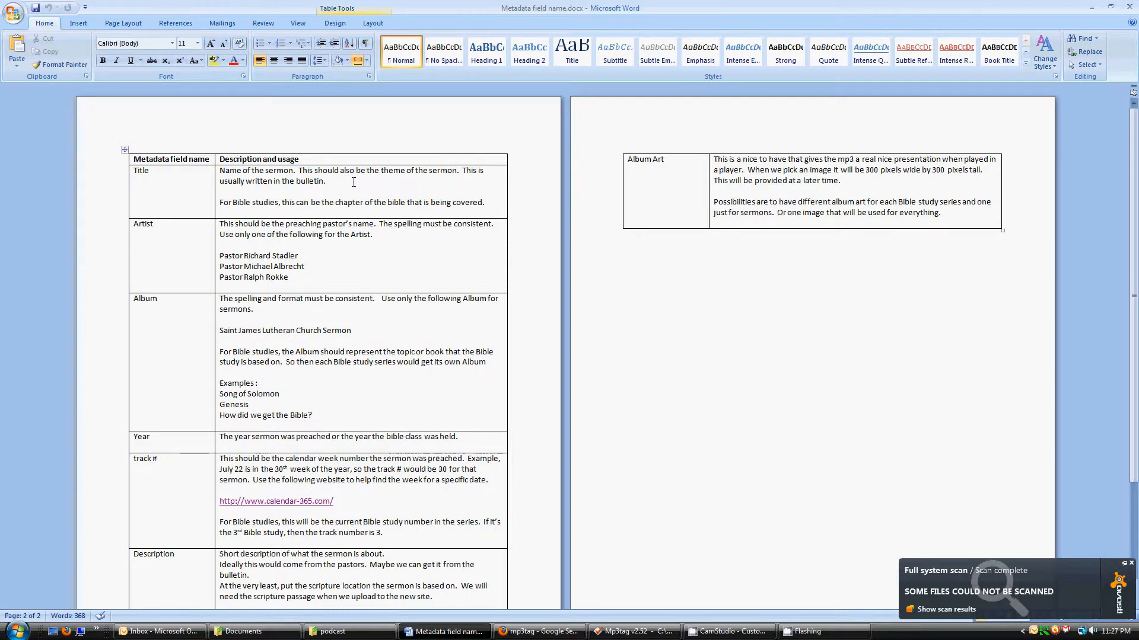
key("alt+Tab")
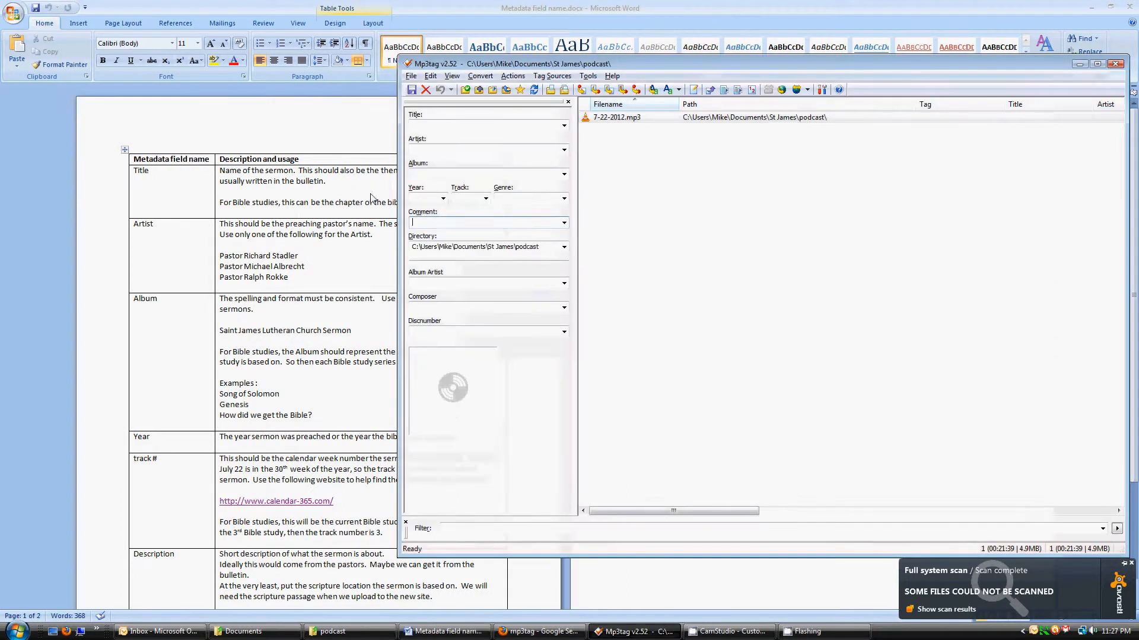
Position the Mp3tag window beside the Word field guide so both stay visible
left_click_drag(461, 66, 578, 75)
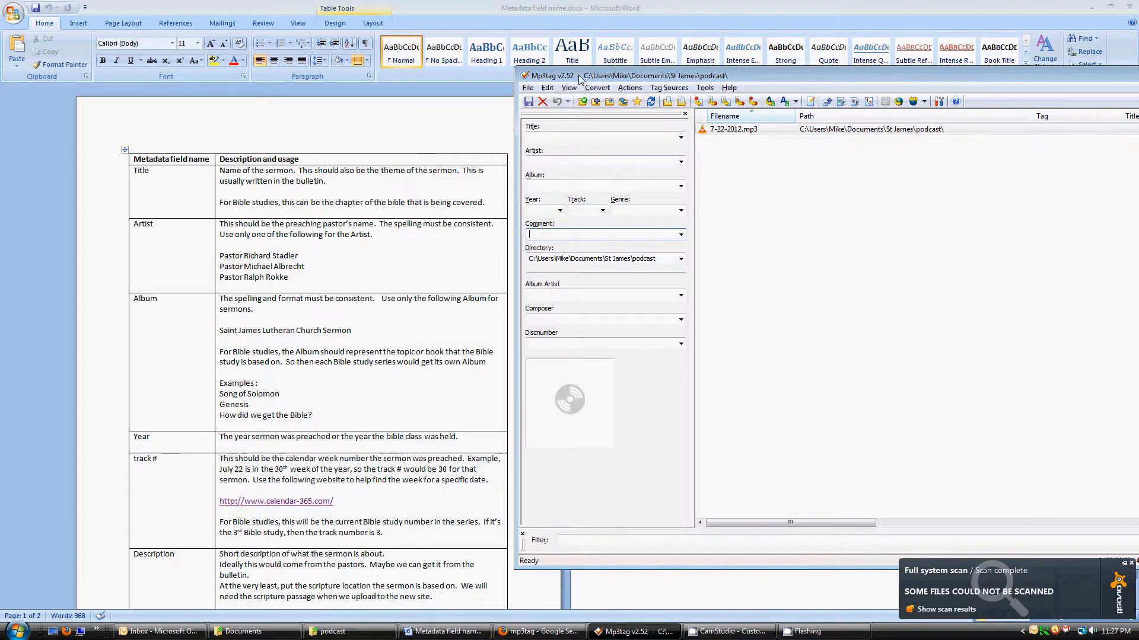
left_click(592, 136)
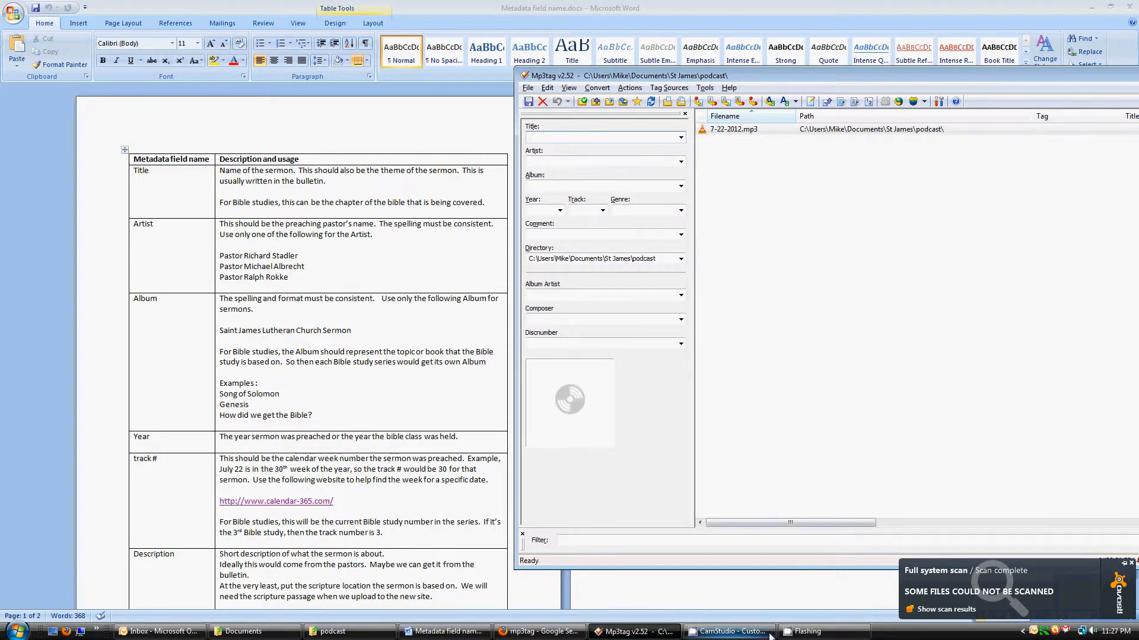
left_click(728, 631)
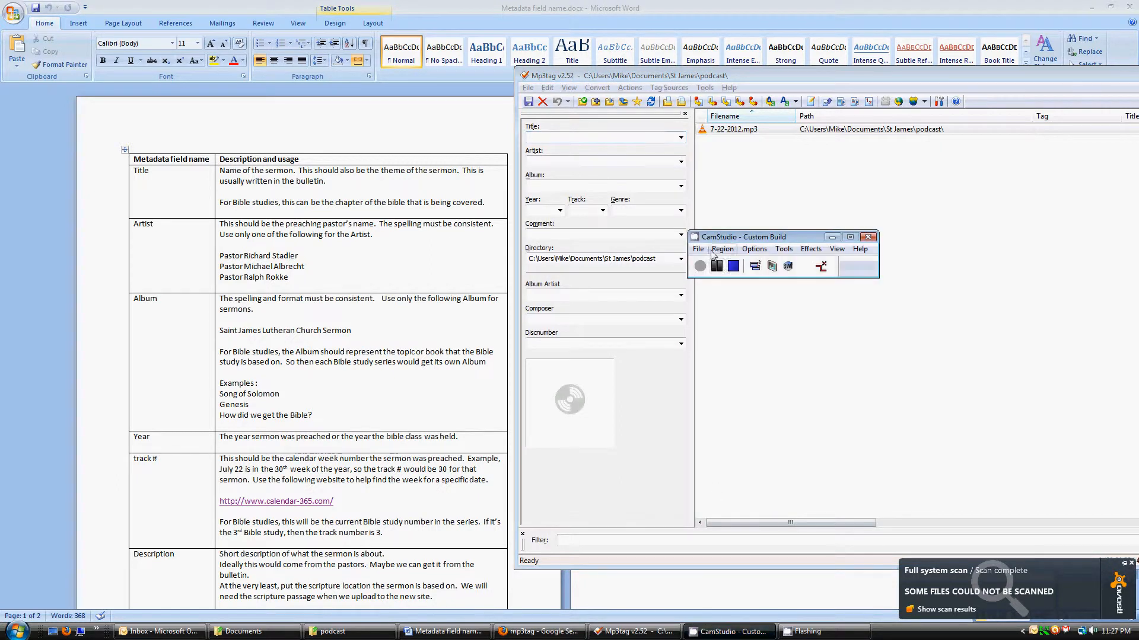
left_click(751, 343)
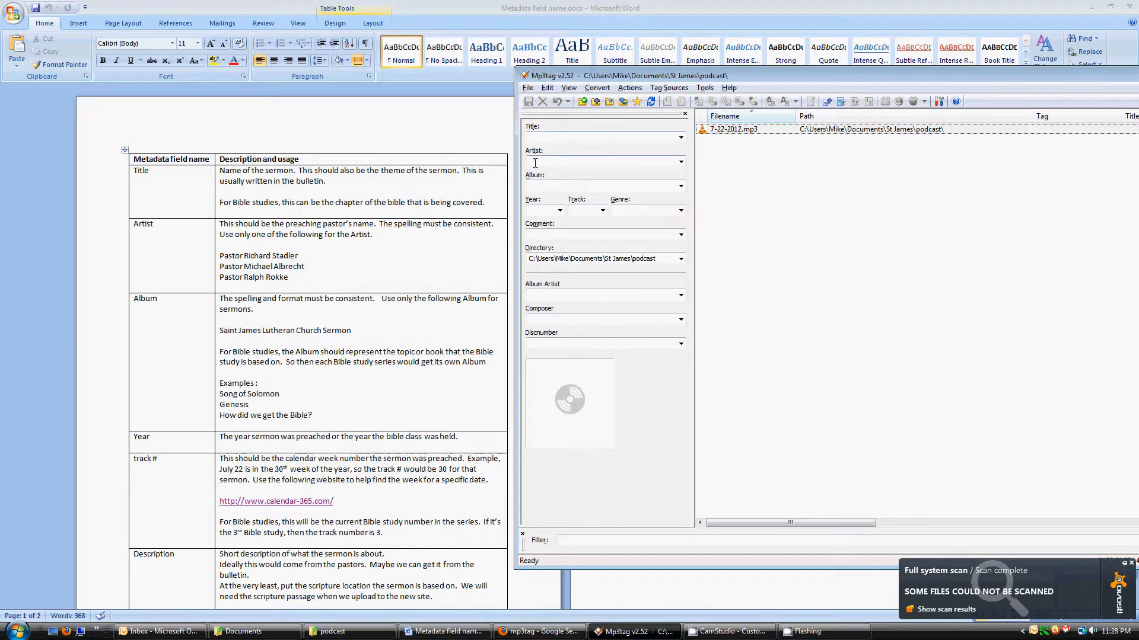
Enter 'God Gives Daily bread' as the Title of 7-22-2012.mp3, then return to the Word guide
left_click(546, 137)
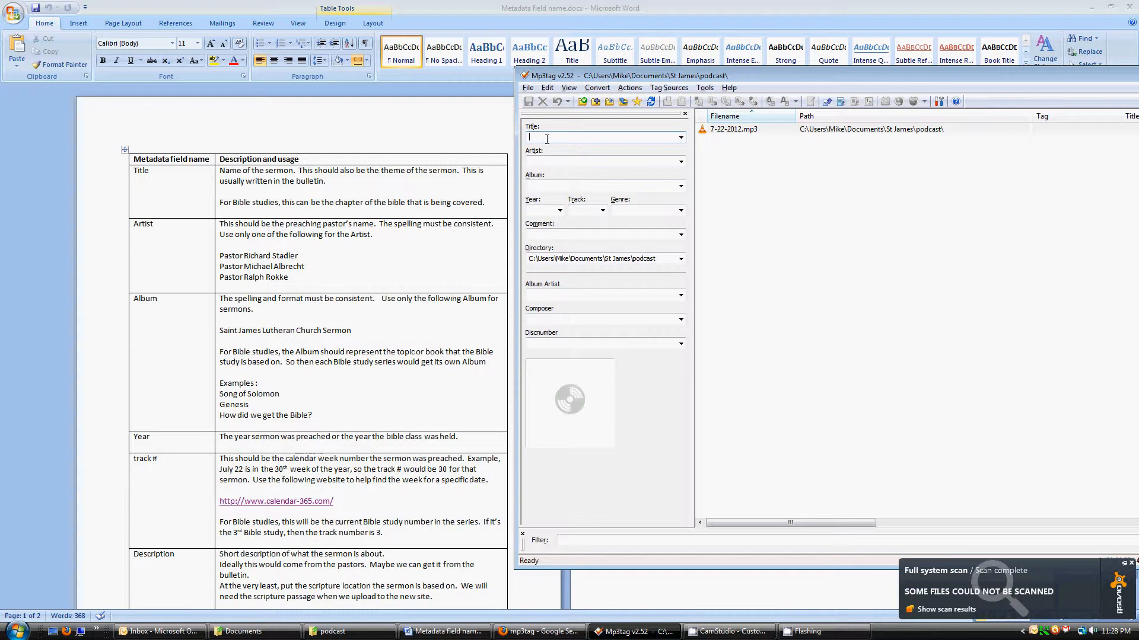
type("God Gives Daily bread")
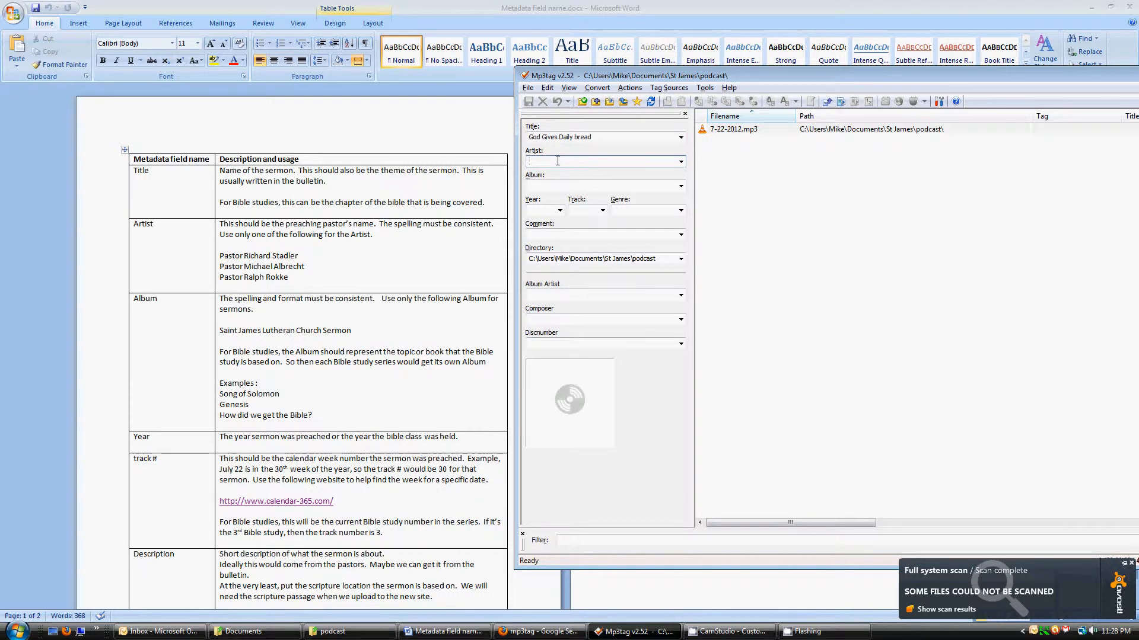
left_click(304, 257)
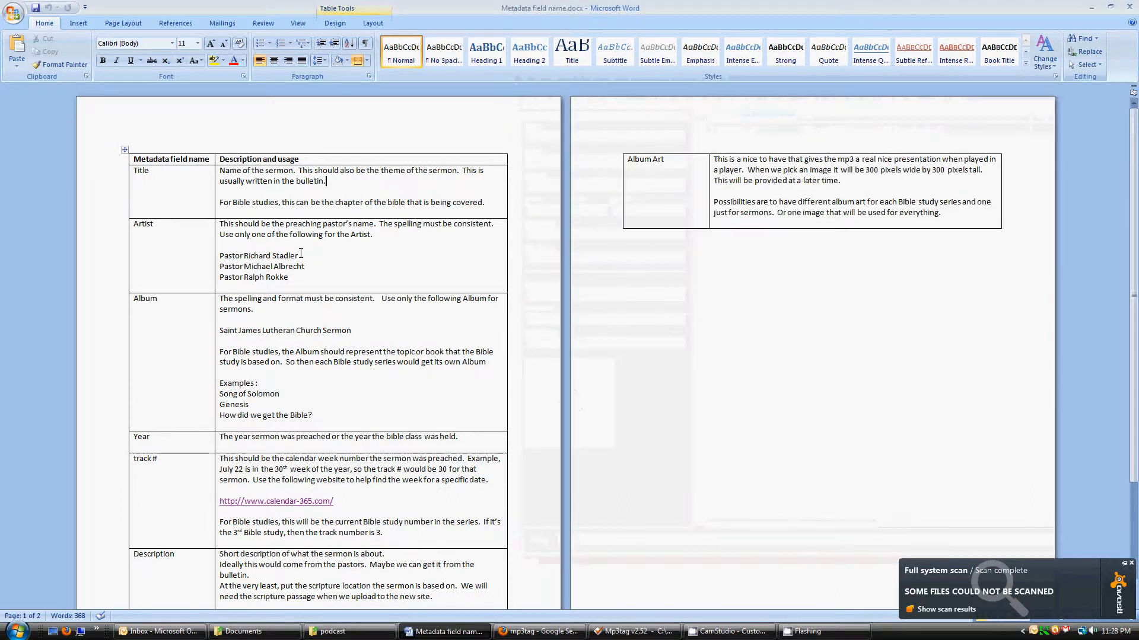
Copy the second pastor's name from the guide's Artist row and switch back to Mp3tag
left_click_drag(299, 255, 219, 256)
left_click(300, 256)
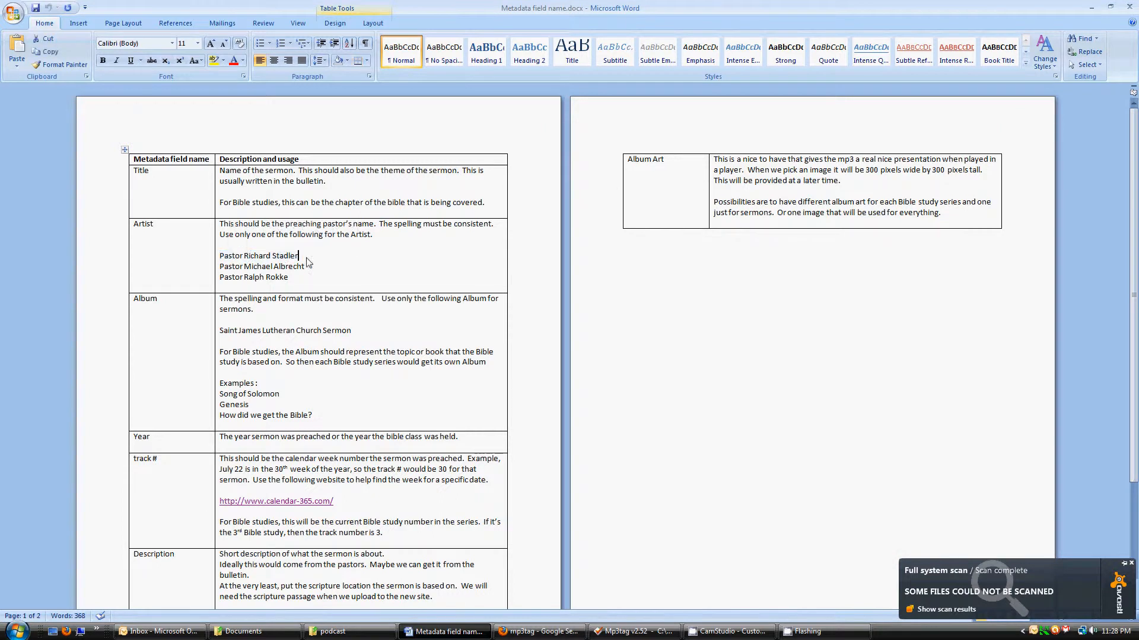
left_click_drag(306, 267, 222, 268)
key("ctrl+c")
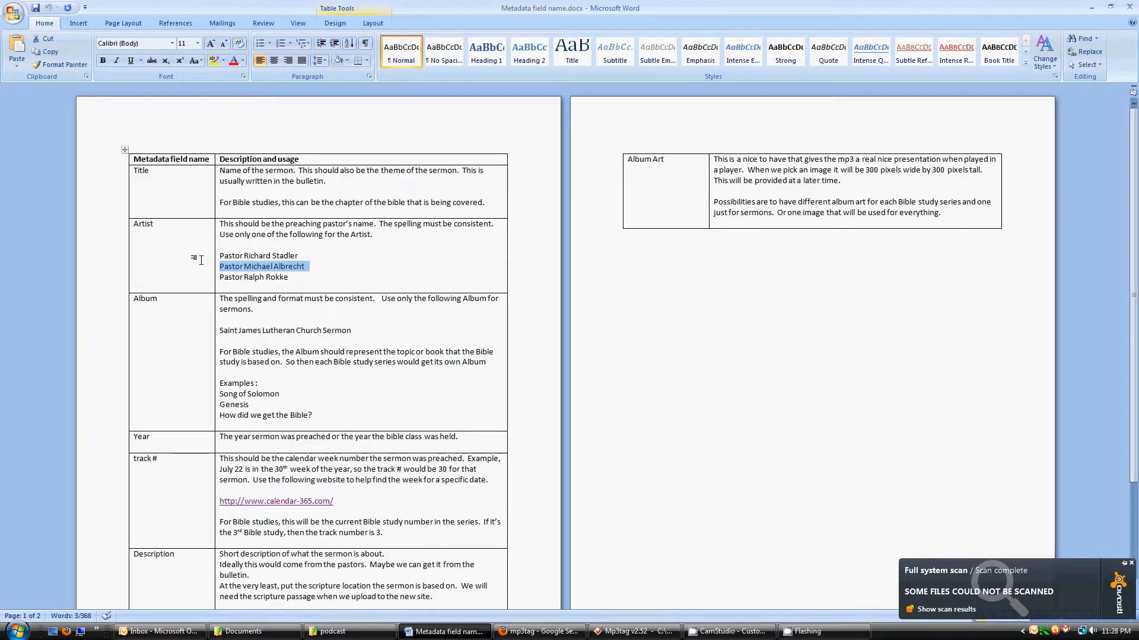
key("alt+Tab")
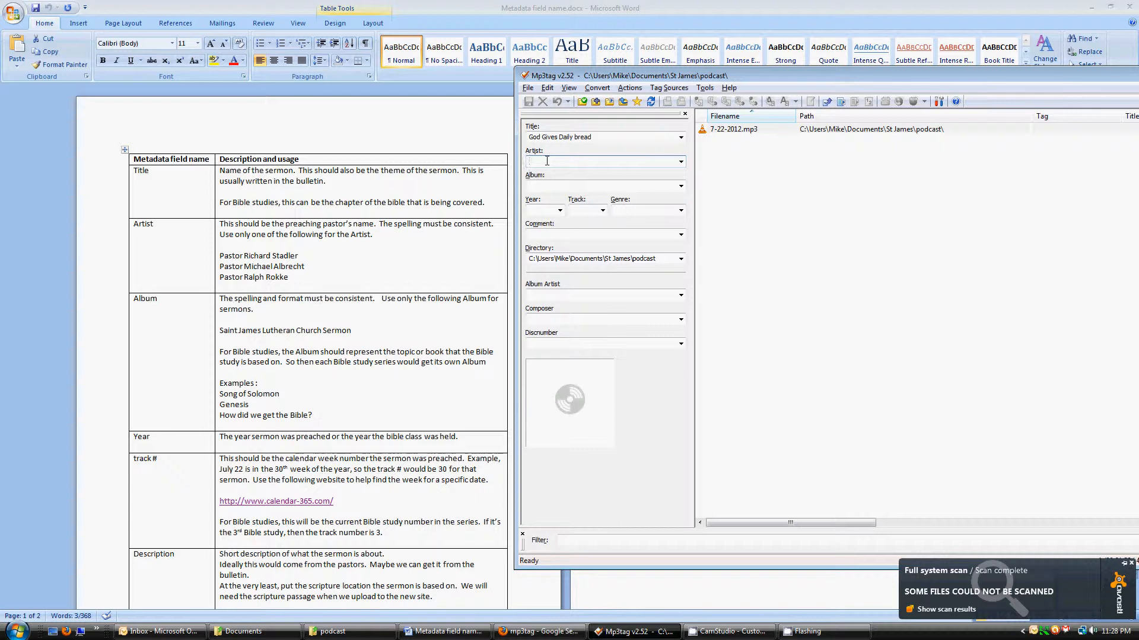
Paste the second pastor's name into the Artist field, then return to the Word guide
key("ctrl+v")
left_click(586, 187)
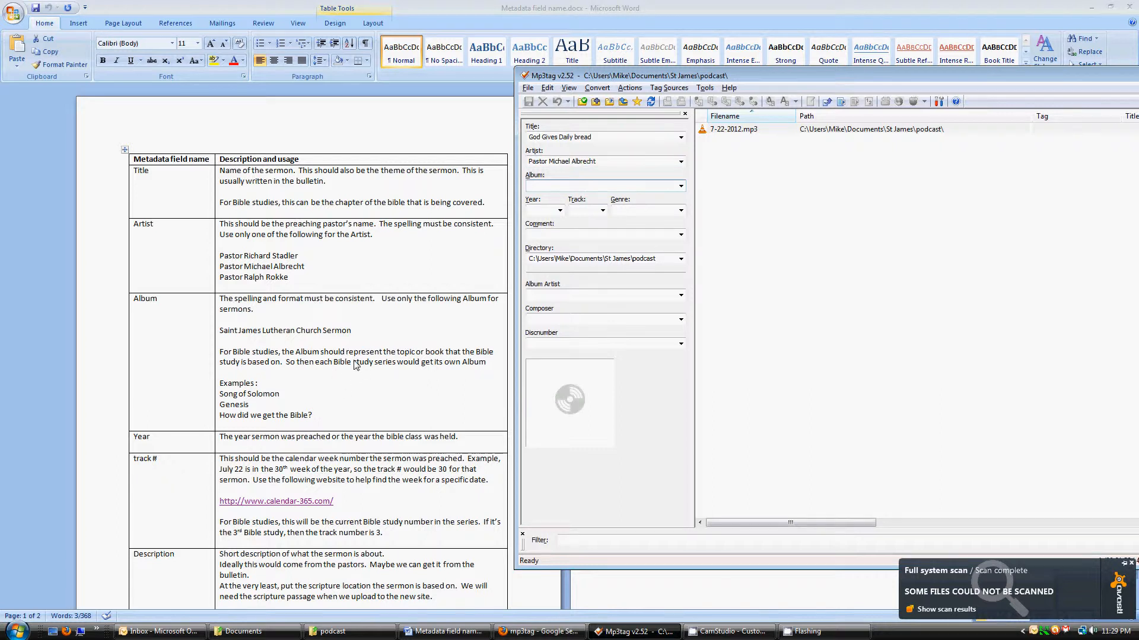
left_click(350, 330)
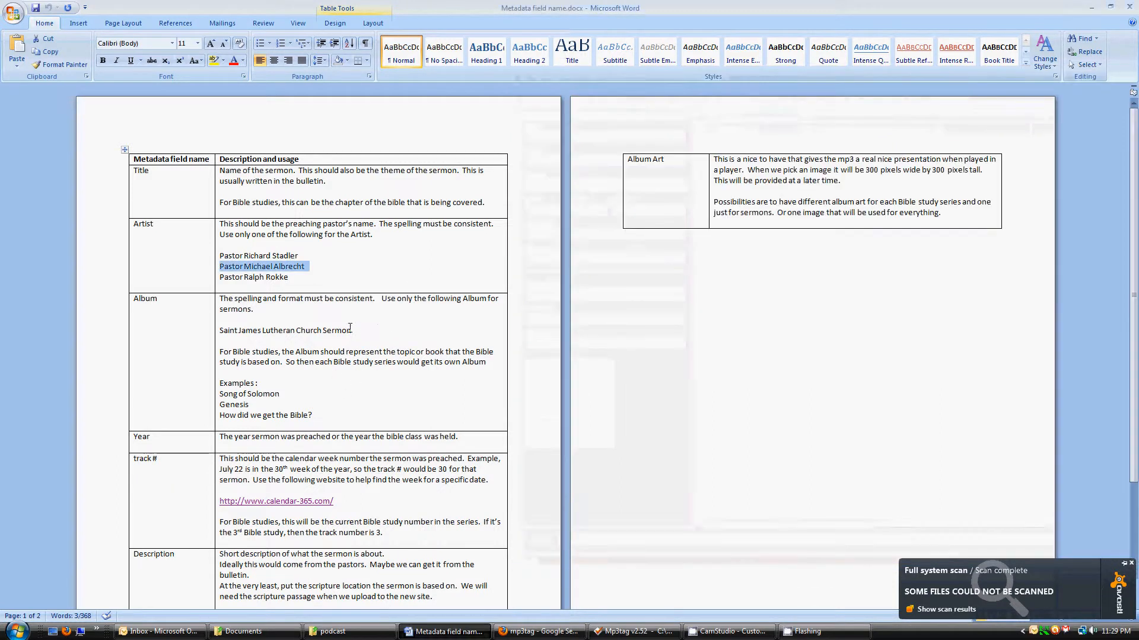
Copy 'Saint James Lutheran Church Sermon' from the guide into Mp3tag's Album field
left_click_drag(356, 330, 228, 336)
key("ctrl+c")
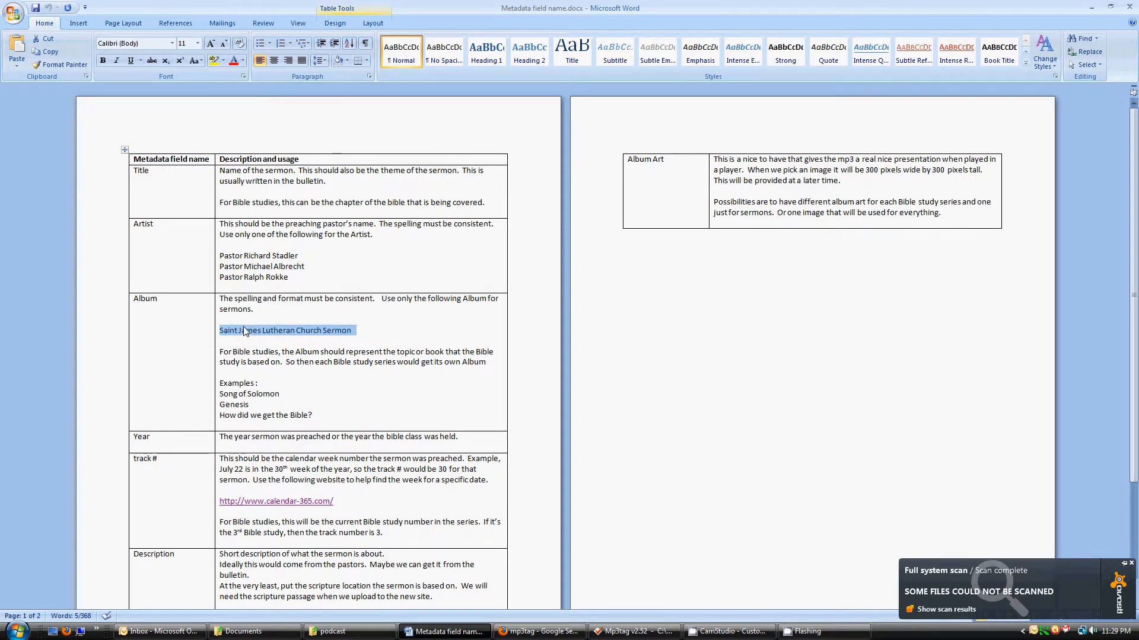
key("alt+Tab")
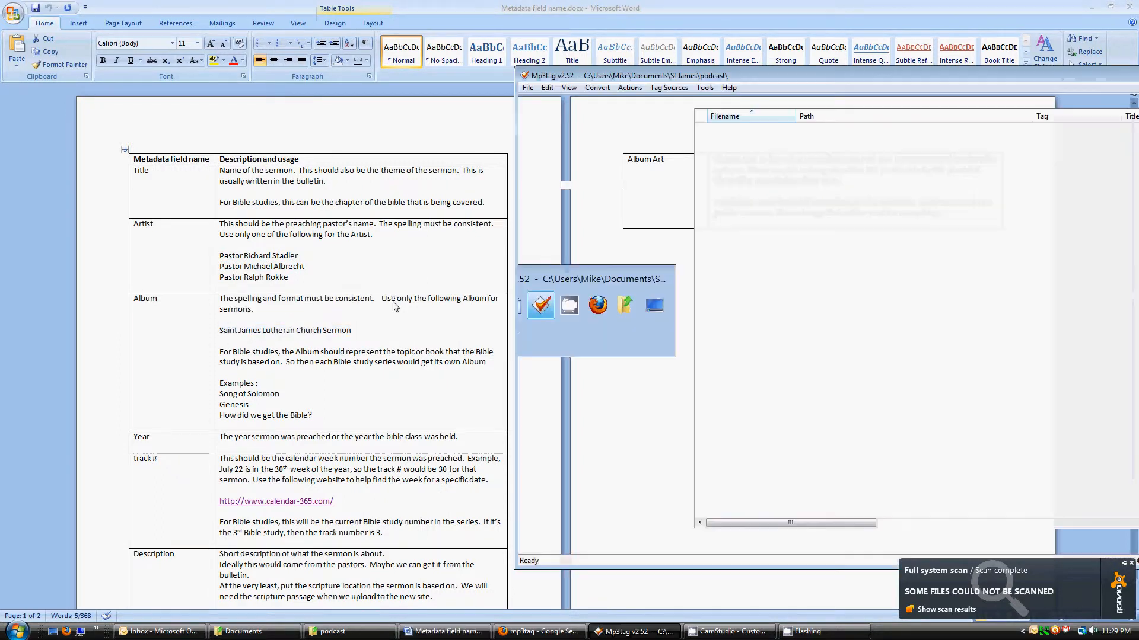
key("ctrl+v")
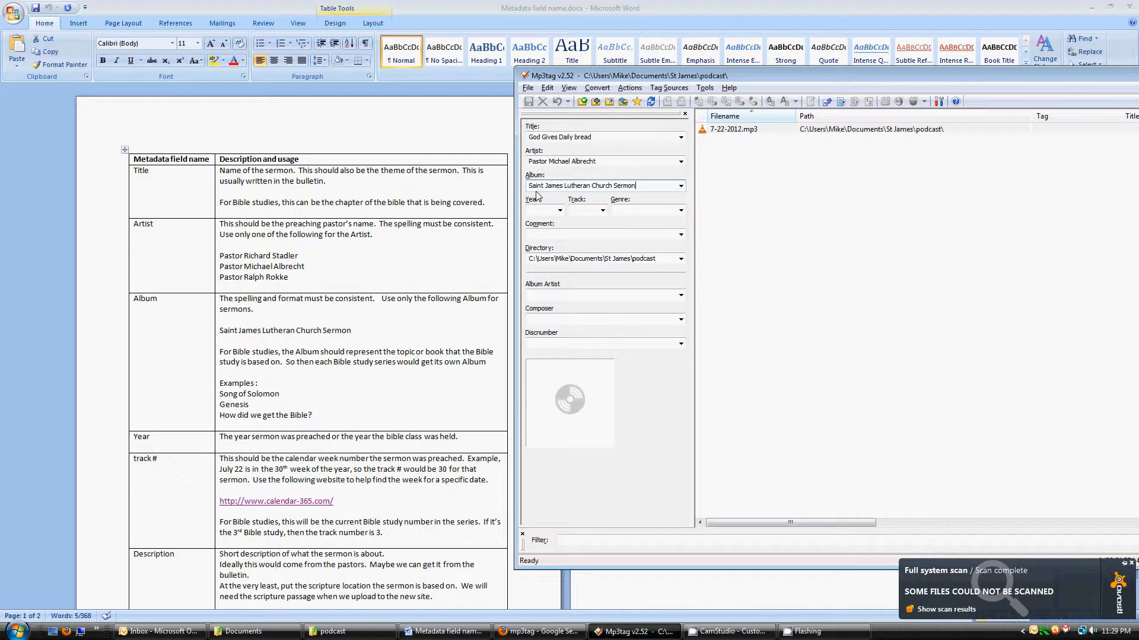
Enter 2012 in the empty Year tag of 7-22-2012.mp3
left_click(543, 211)
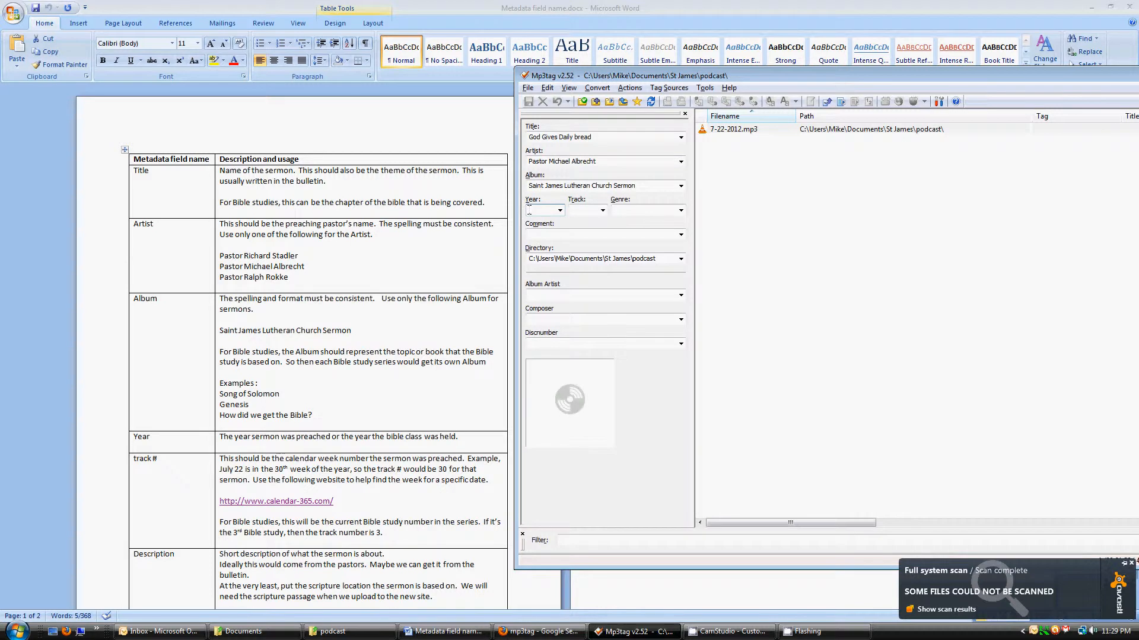
type("2012")
key("Tab")
Follow the calendar-365.com link on the guide's track # row to open the 2012 week-number calendar
key("alt+Tab")
scroll(384, 452, "down", 4)
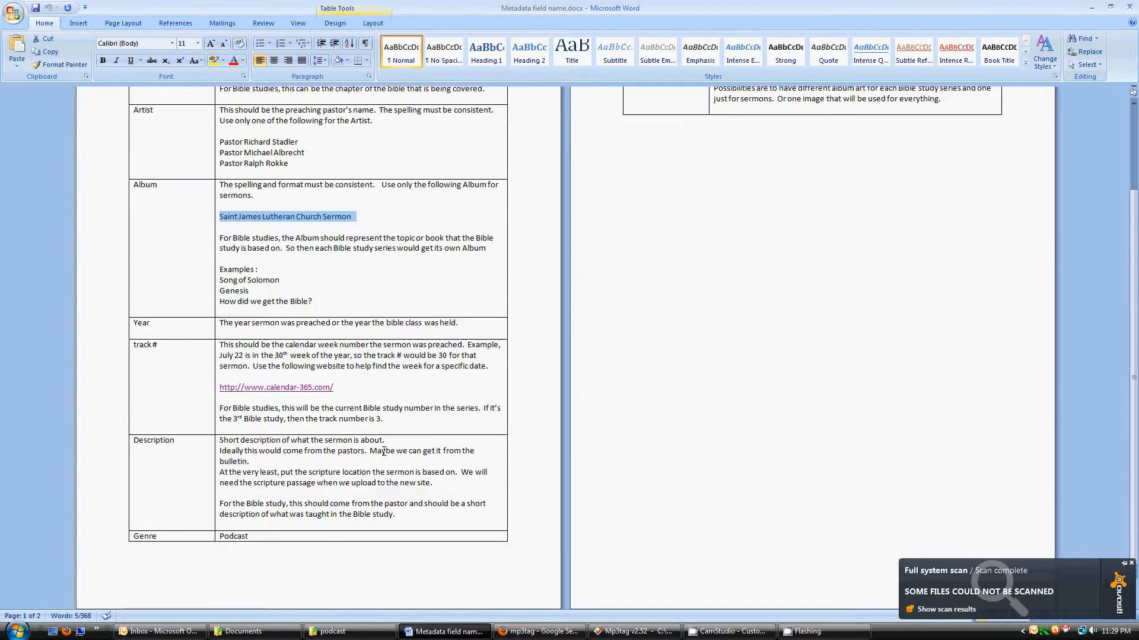
left_click(266, 389, "ctrl")
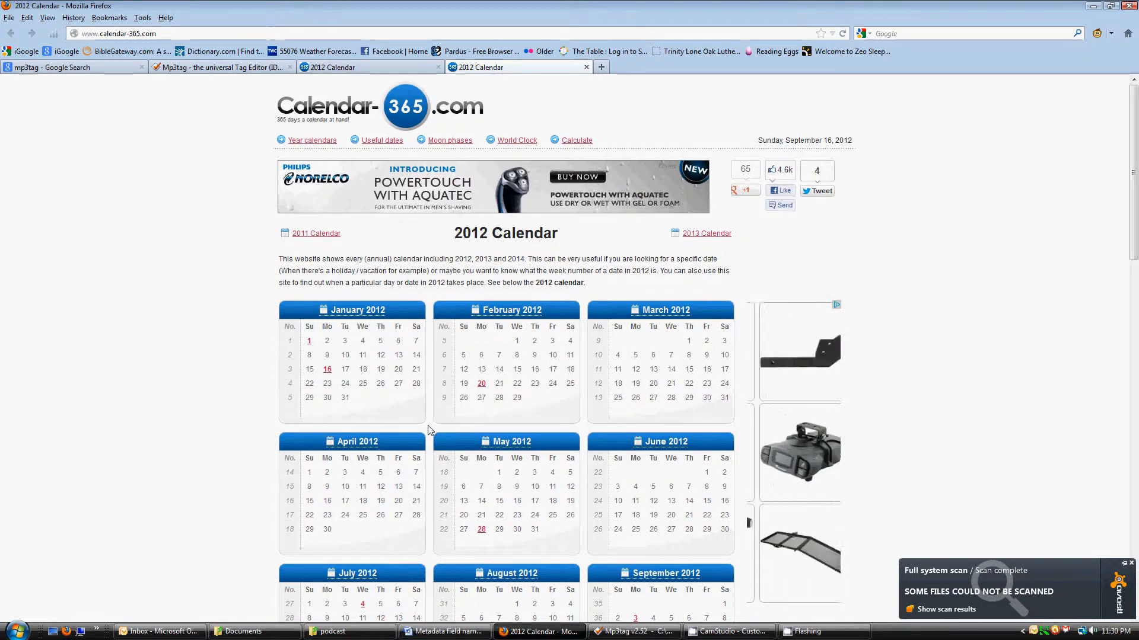
Find that July 22, 2012 falls in week 30, then return to Mp3tag
scroll(438, 423, "down", 5)
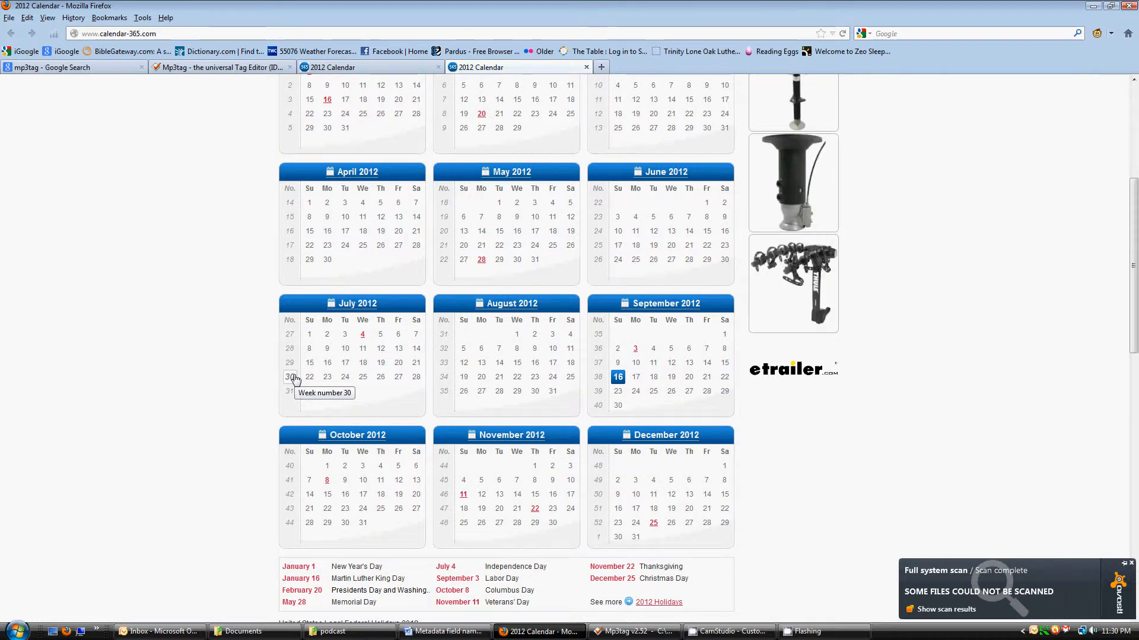
key("alt+Tab")
key("alt+Tab")
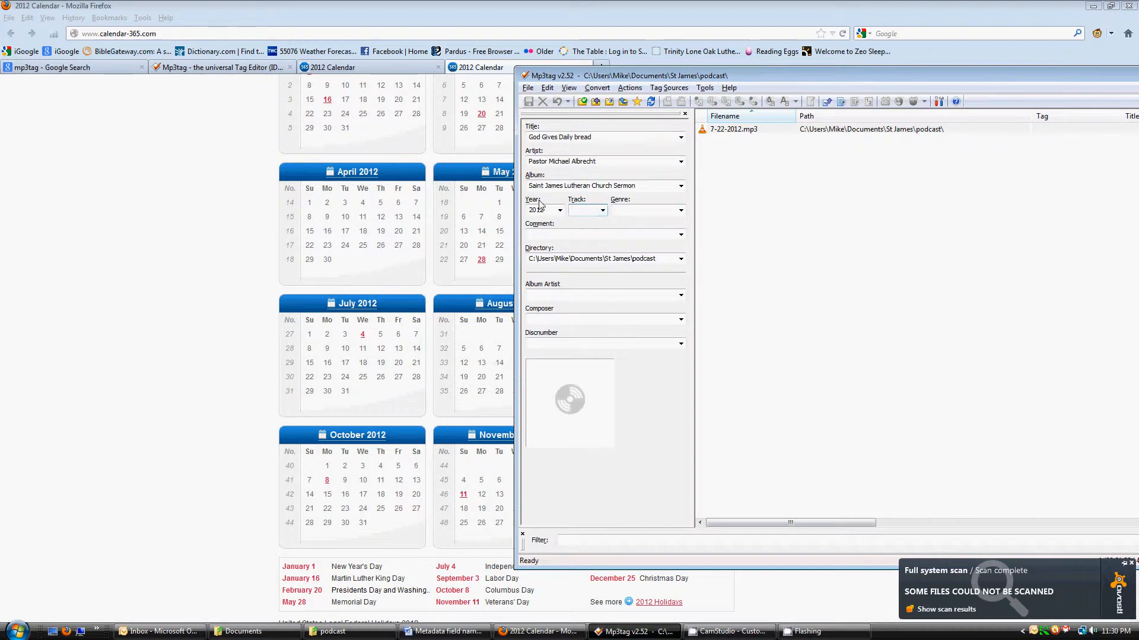
Enter track number 30 and genre Podcast for the sermon
type("30")
key("Tab")
key("Tab")
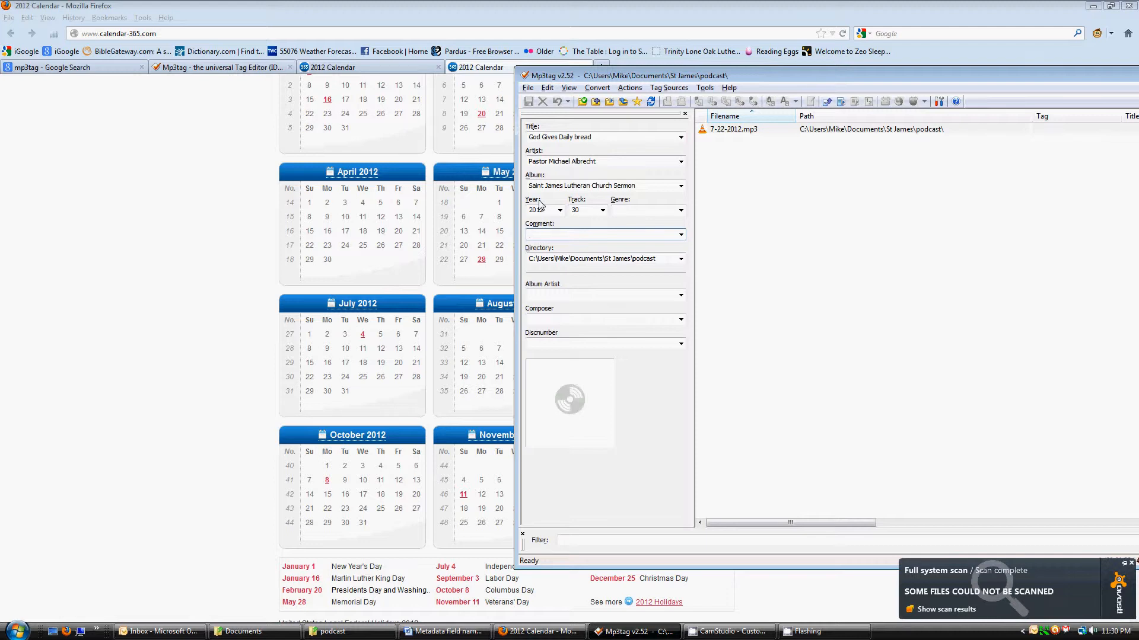
key("shift+Tab")
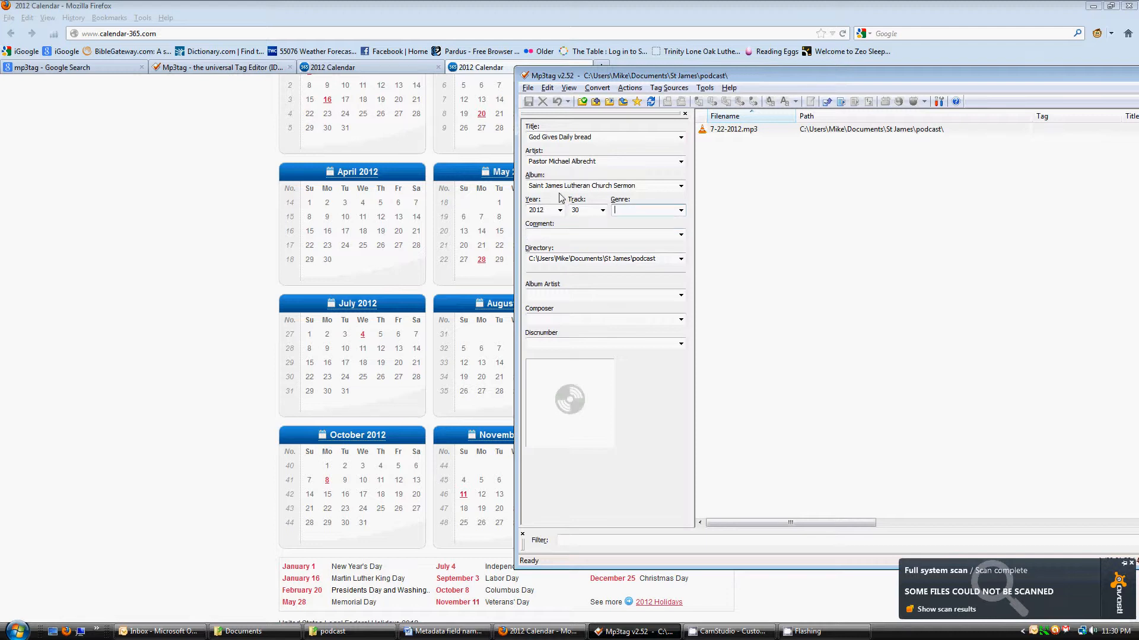
type("Podcast")
key("Tab")
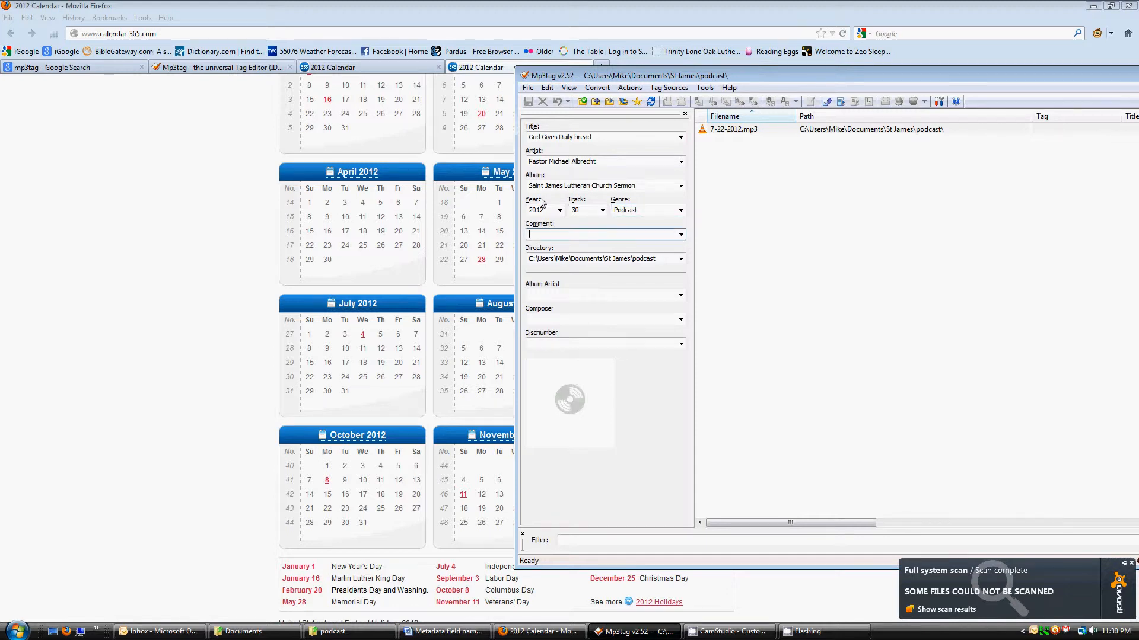
key("alt+Tab")
key("alt+Tab")
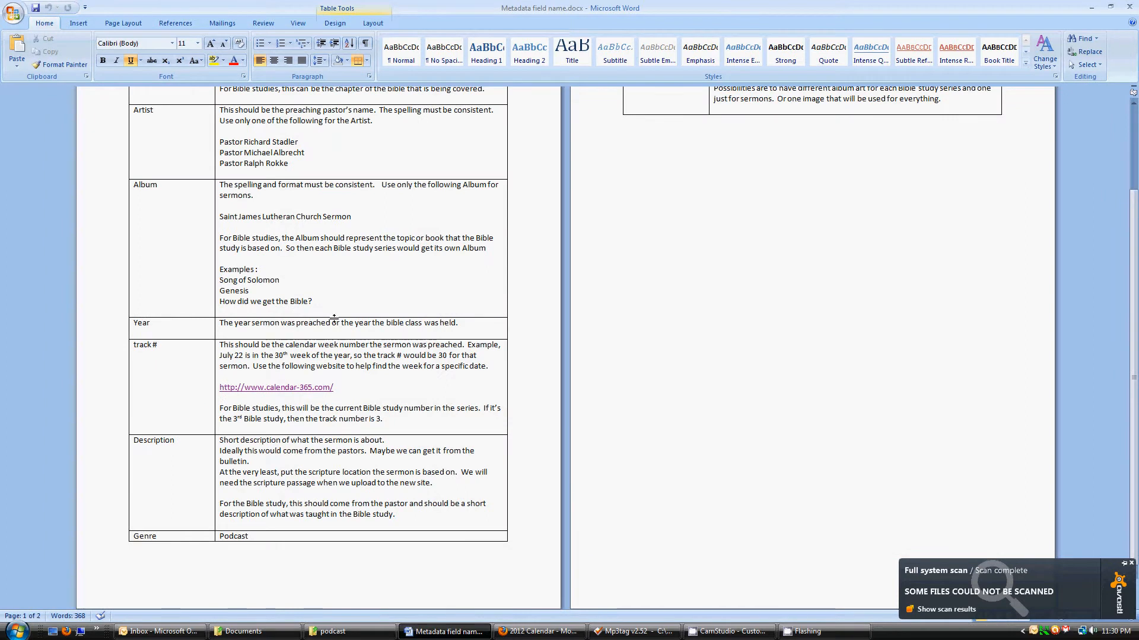
Read the Description row of the Word field guide, then return to Mp3tag
scroll(297, 415, "down", 1)
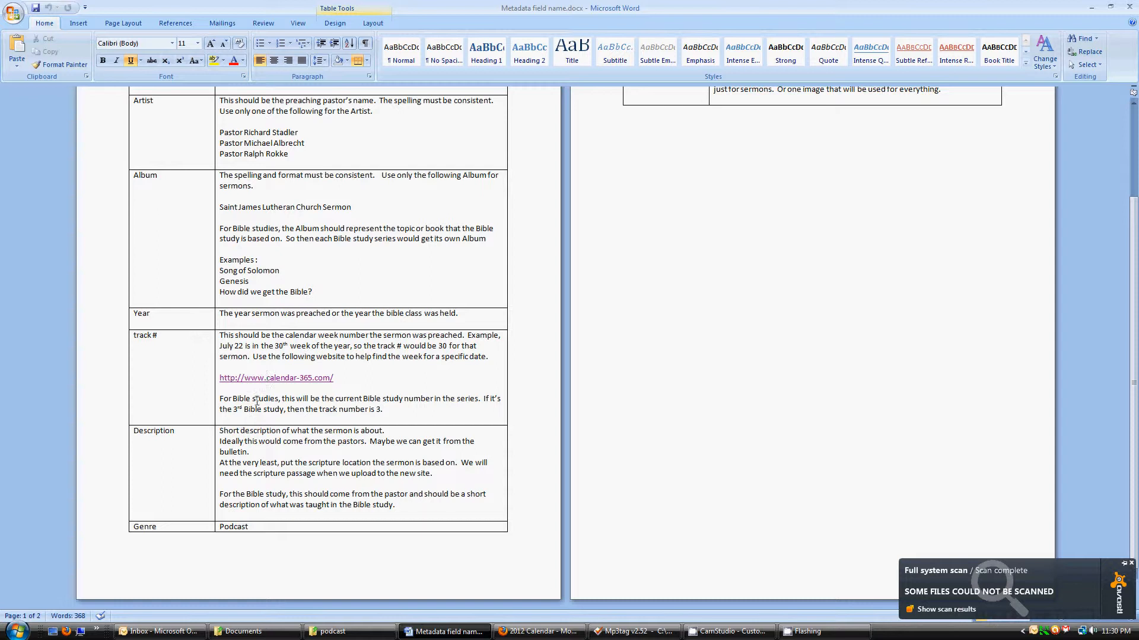
key("alt+Tab")
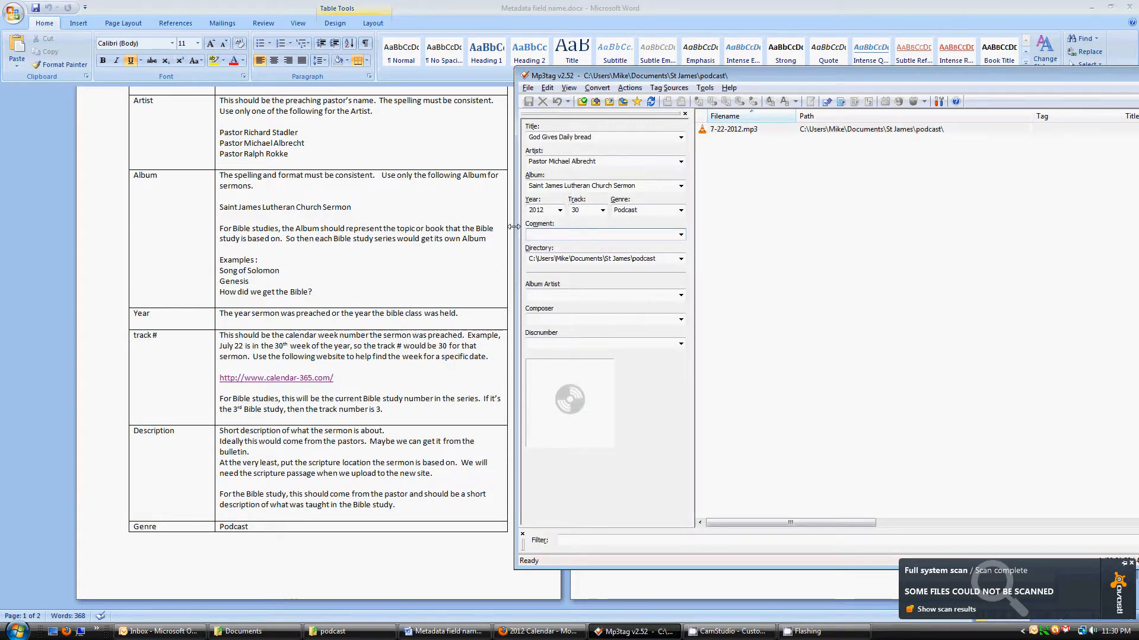
Type the comment 'Mark 6:30-44 - God Gives Daily Bread', fixing a typo along the way
type("M")
type("ark 6;30-44 - God Giove")
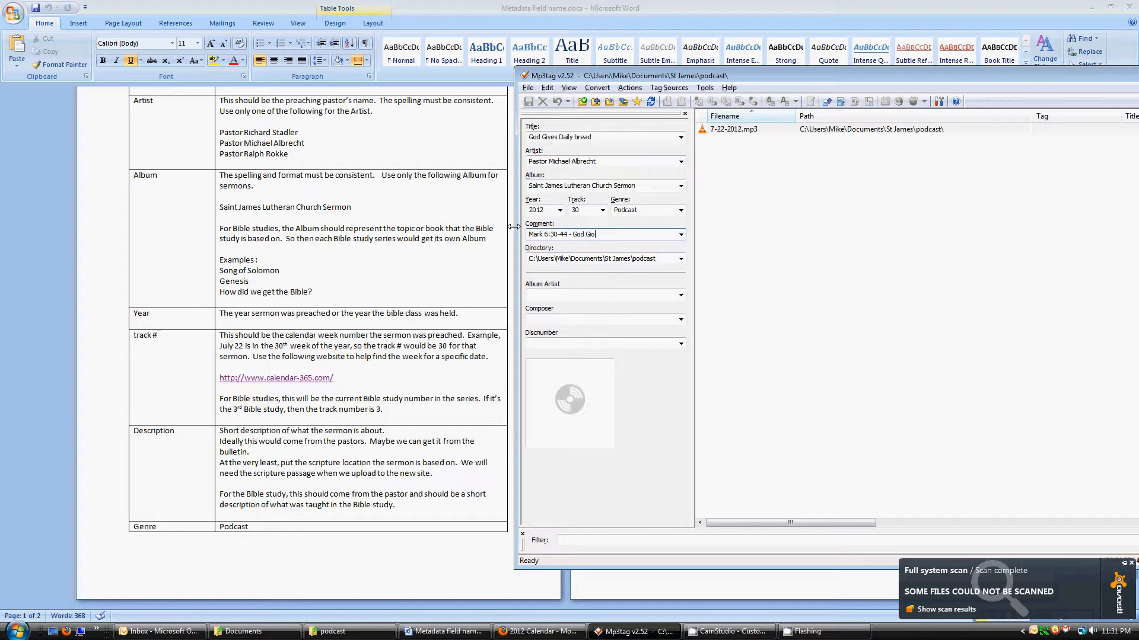
key("BackSpace")
type("ves Daily Bread")
key("Tab")
Look at the cover-art options on the cover box, then dismiss them
left_click(586, 295)
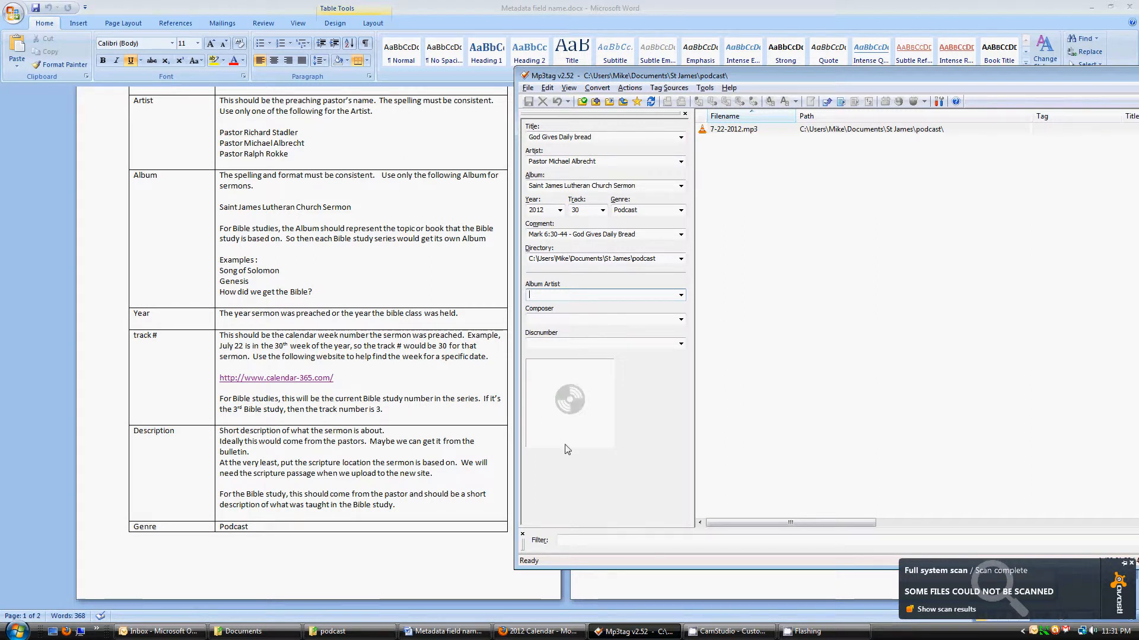
right_click(566, 379)
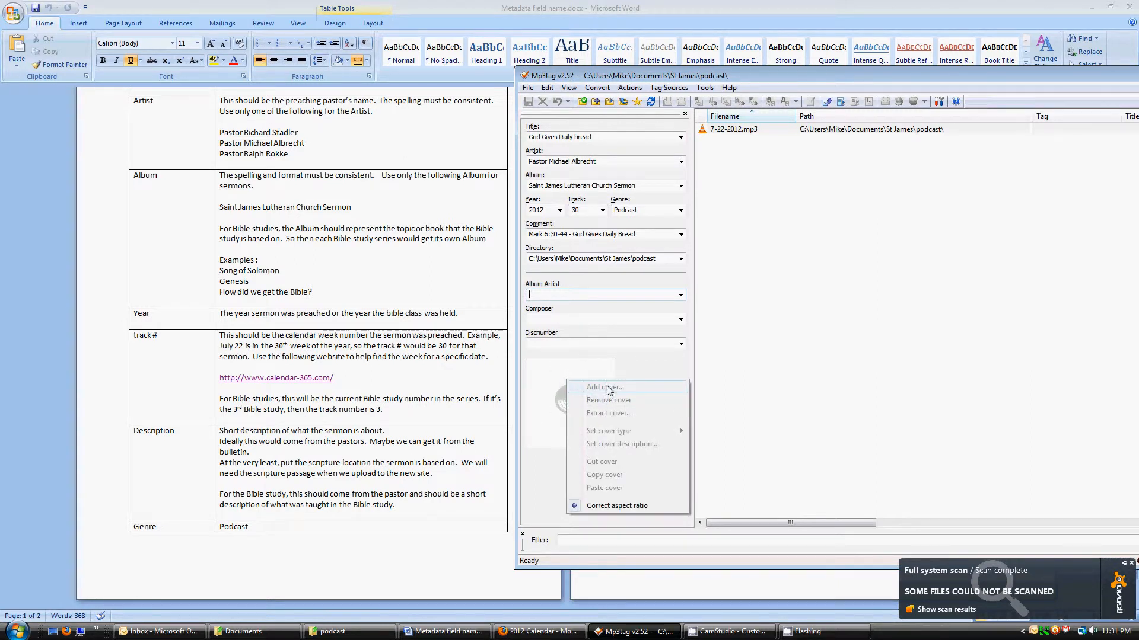
left_click(540, 386)
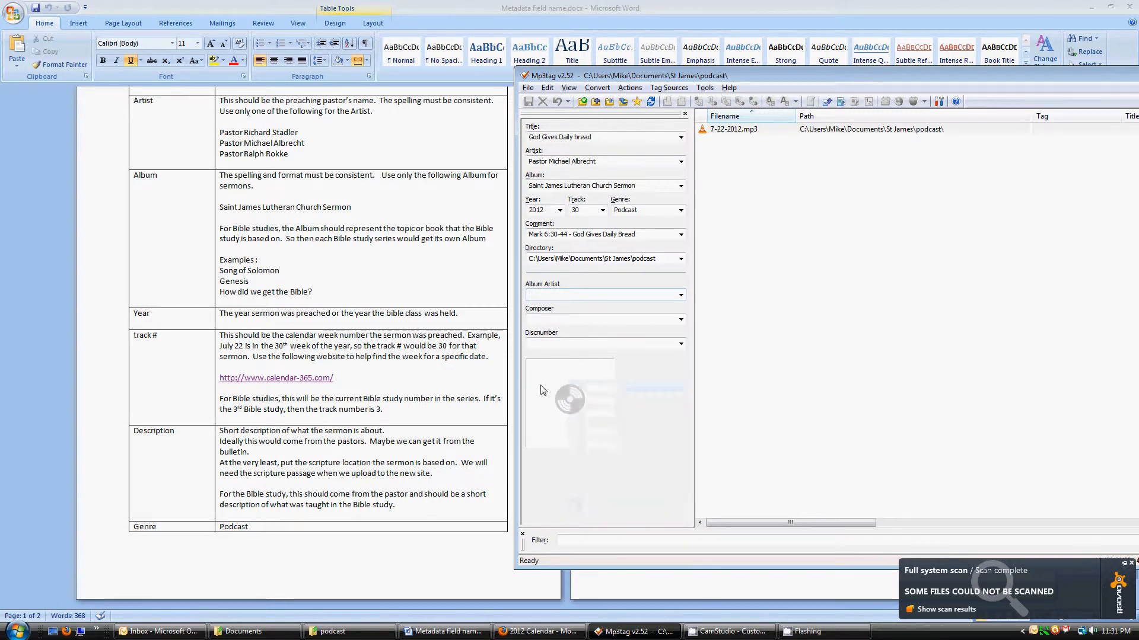
Move the Mp3tag window left, reselect 7-22-2012.mp3 and bring the Word guide forward
left_click(751, 130)
left_click(808, 198)
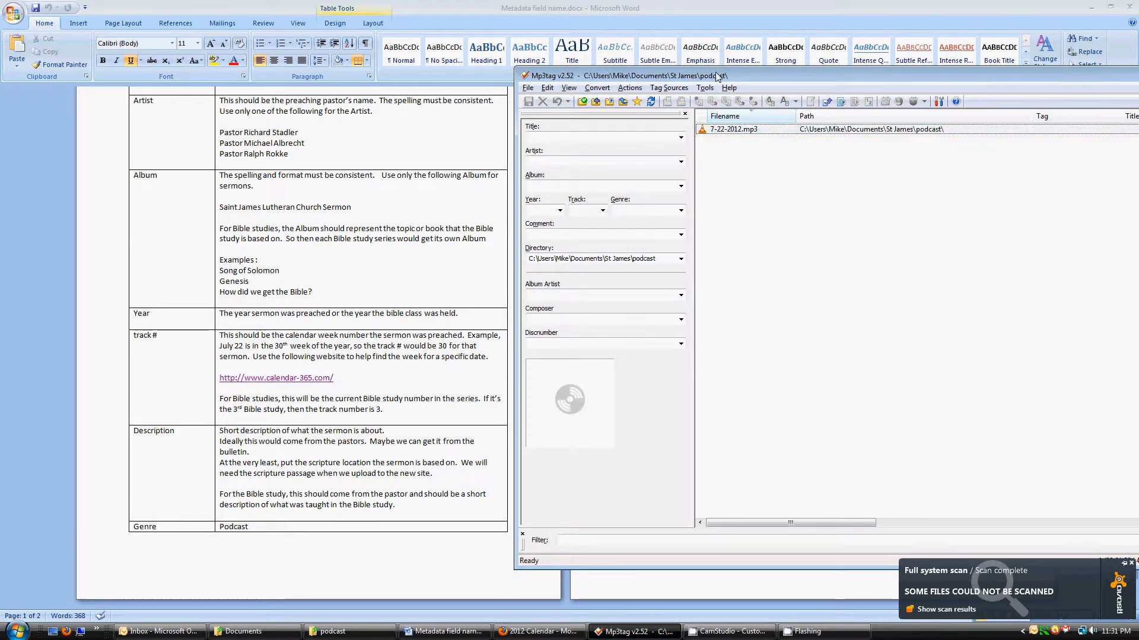
left_click_drag(718, 74, 655, 68)
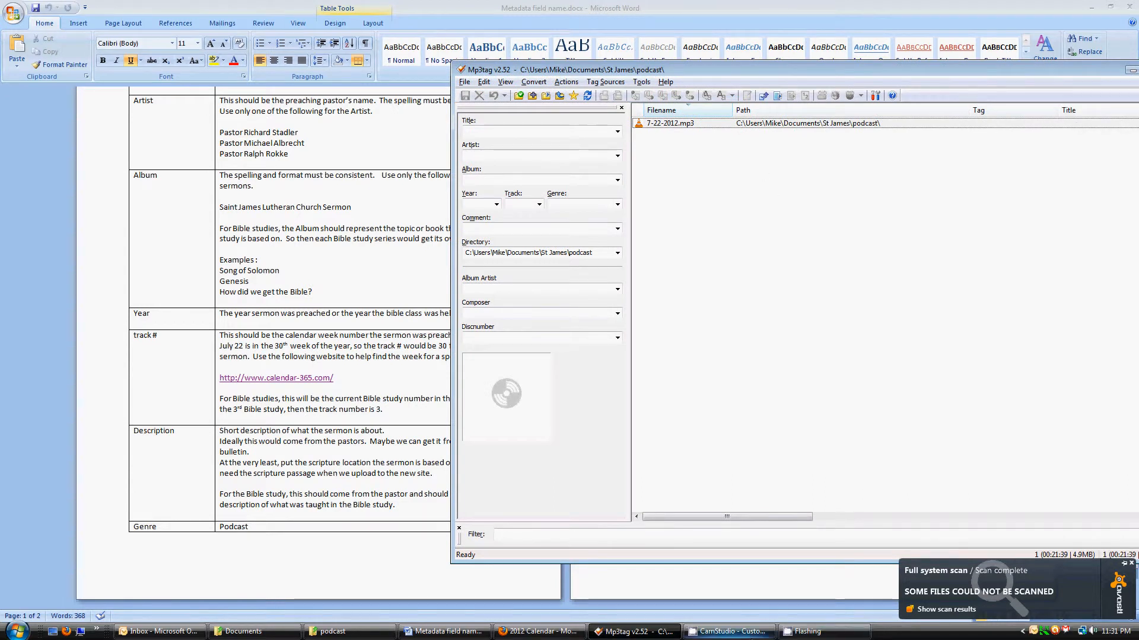
left_click(728, 631)
left_click(717, 268)
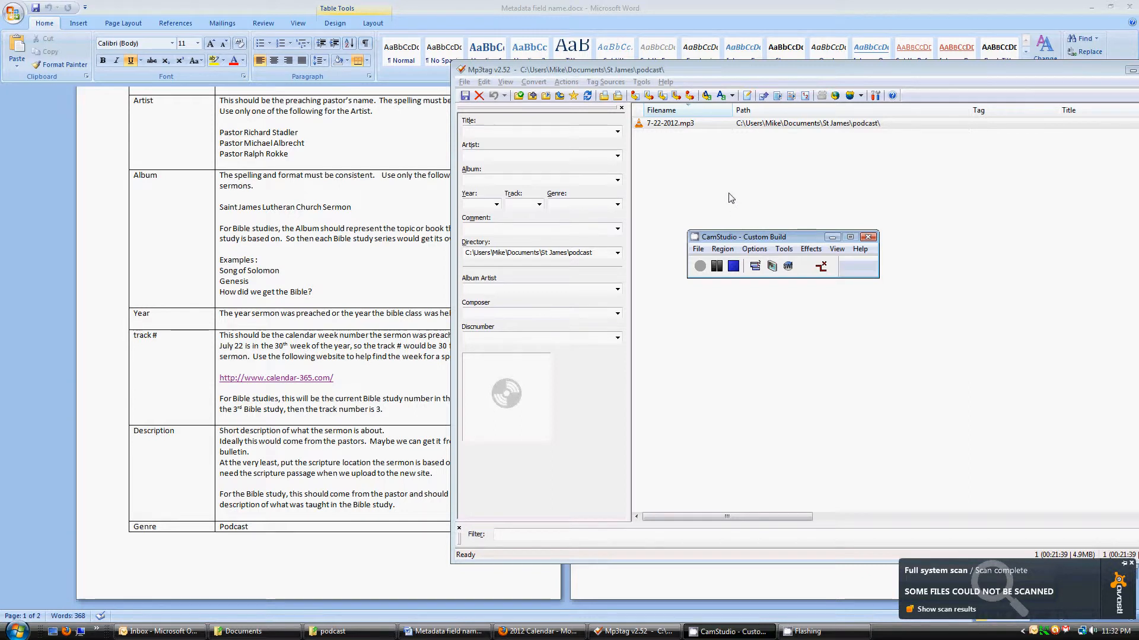
left_click(673, 126)
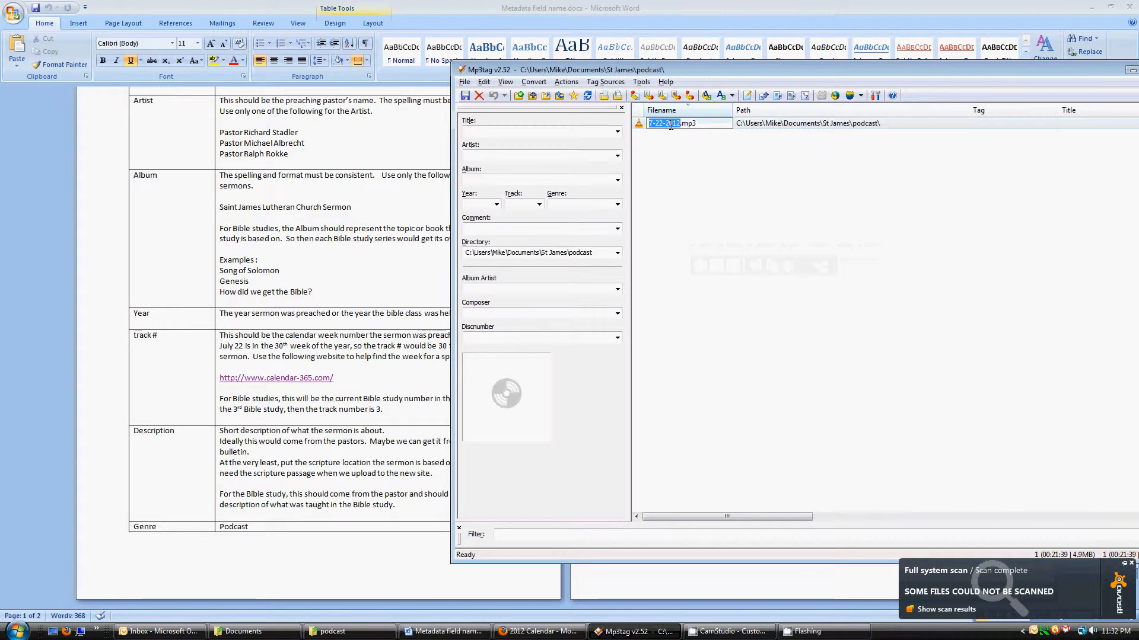
left_click(553, 129)
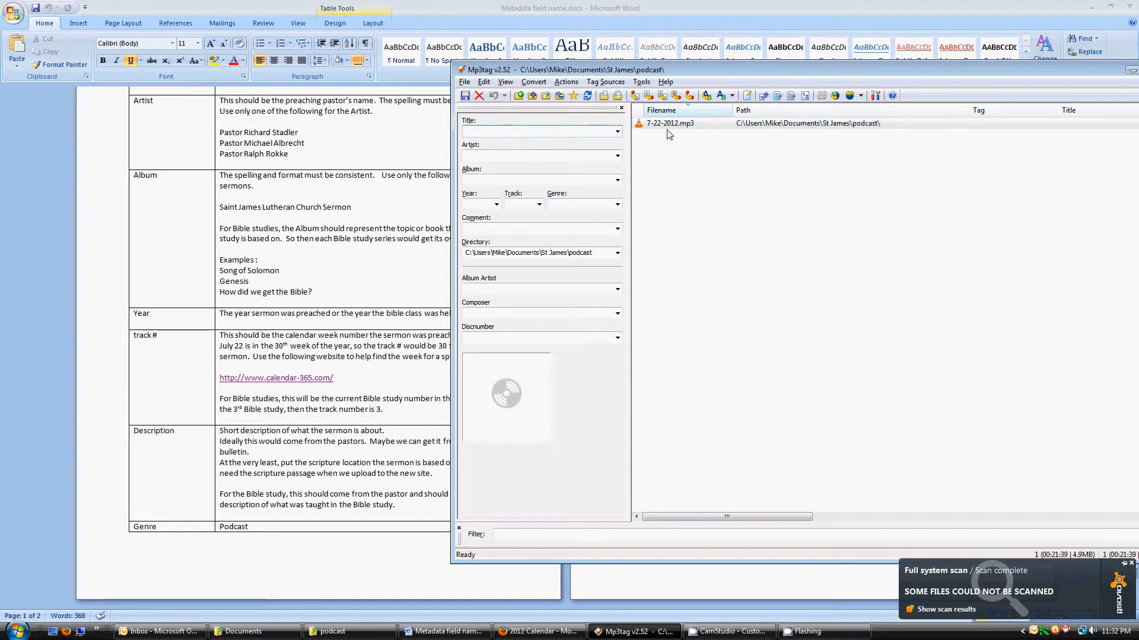
left_click(379, 150)
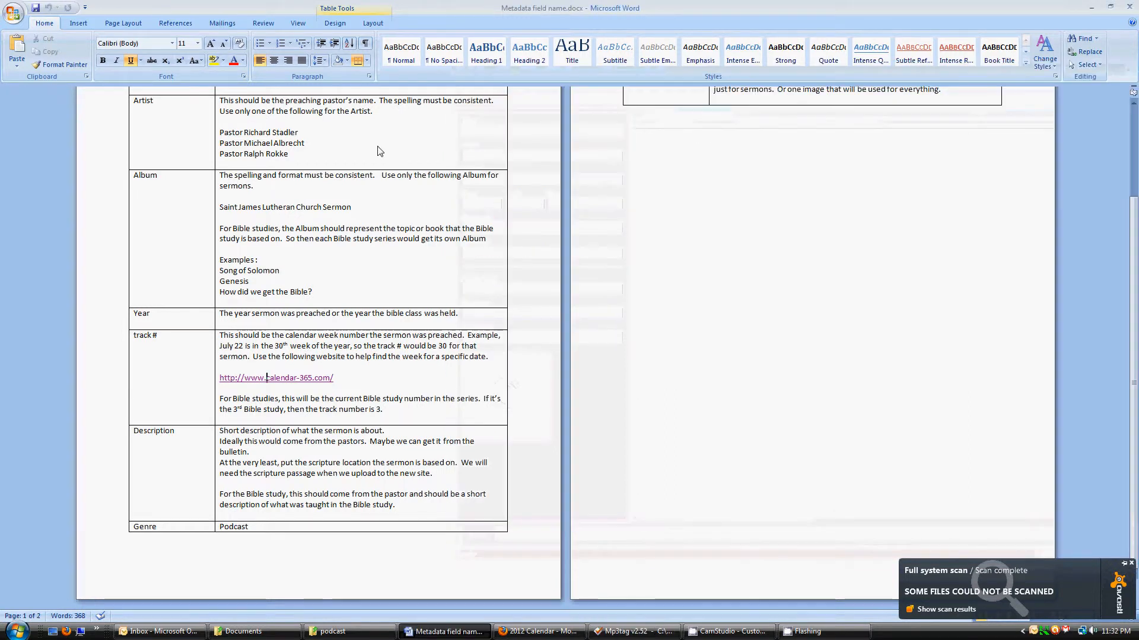
Enter the title 'God Gives Daily Bread'
scroll(378, 145, "up", 4)
scroll(377, 143, "down", 1)
key("alt+Tab")
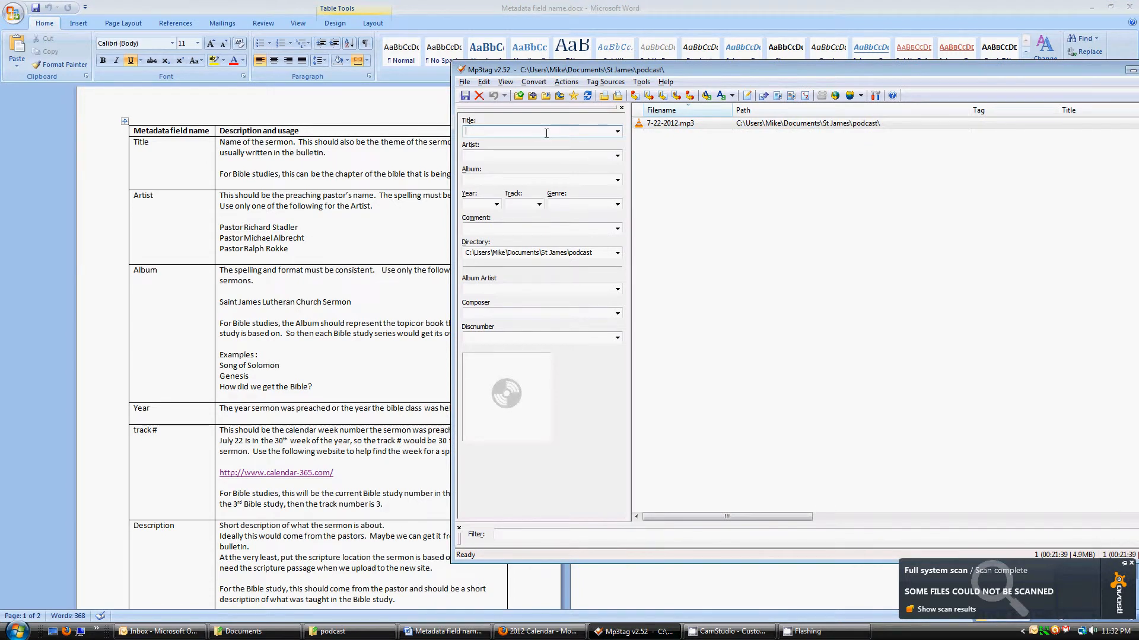
type("God Gives Daily Bread")
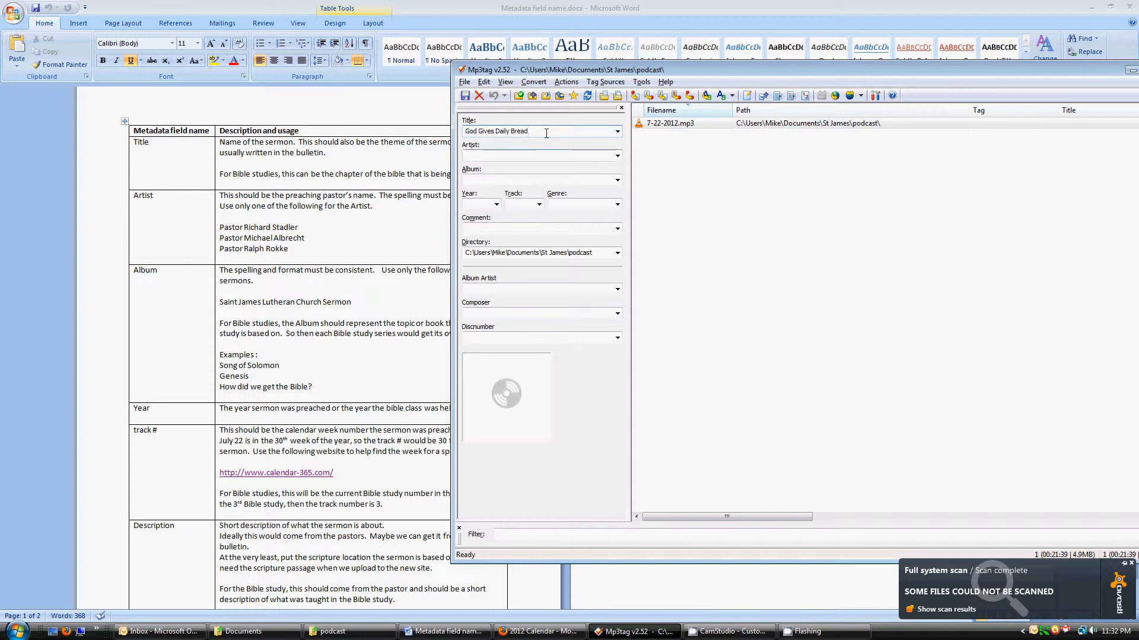
Copy the pastor's name and 'Saint James Lutheran Church Sermon' from the guide into Artist and Album
left_click(264, 254)
left_click_drag(307, 238, 219, 238)
key("ctrl+c")
key("alt+Tab")
key("ctrl+v")
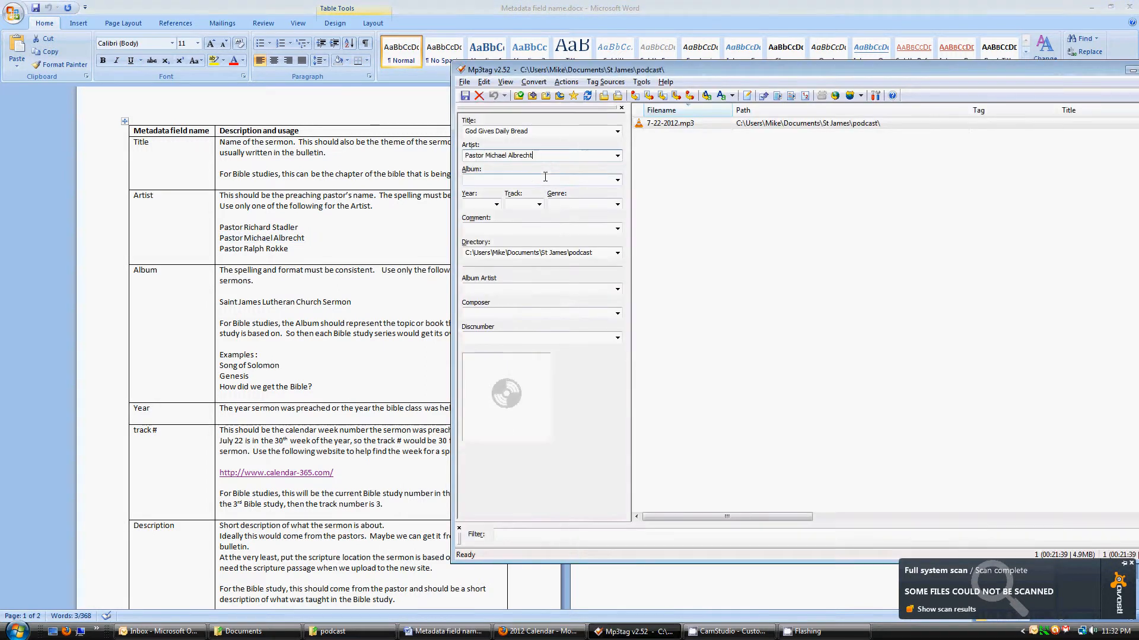
key("alt+Tab")
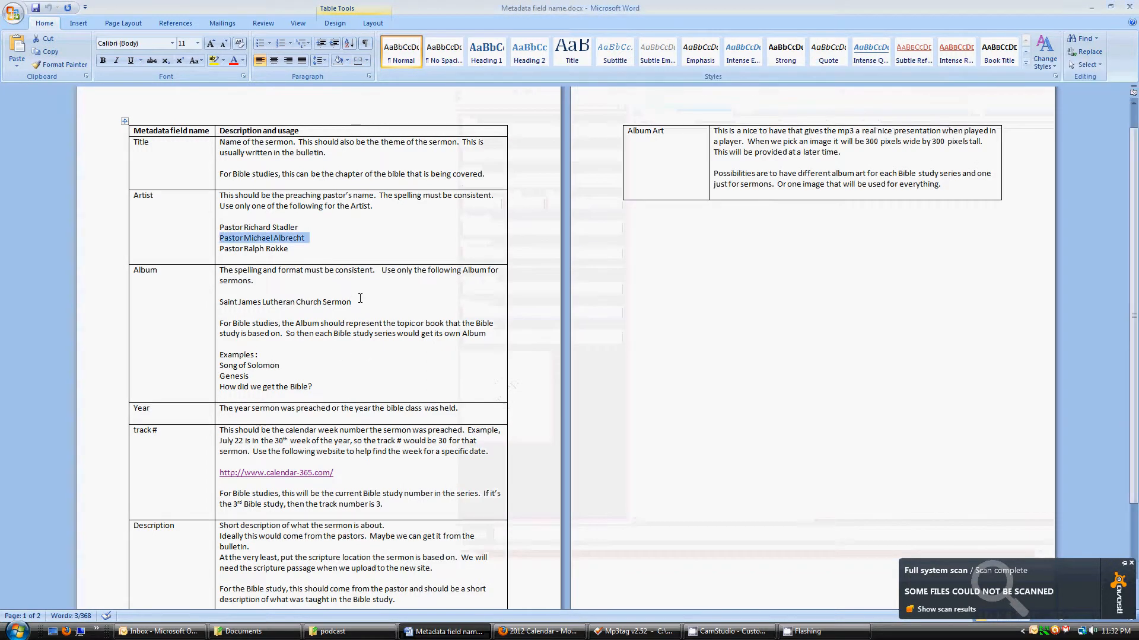
left_click_drag(360, 302, 233, 306)
key("alt+Tab")
key("Tab")
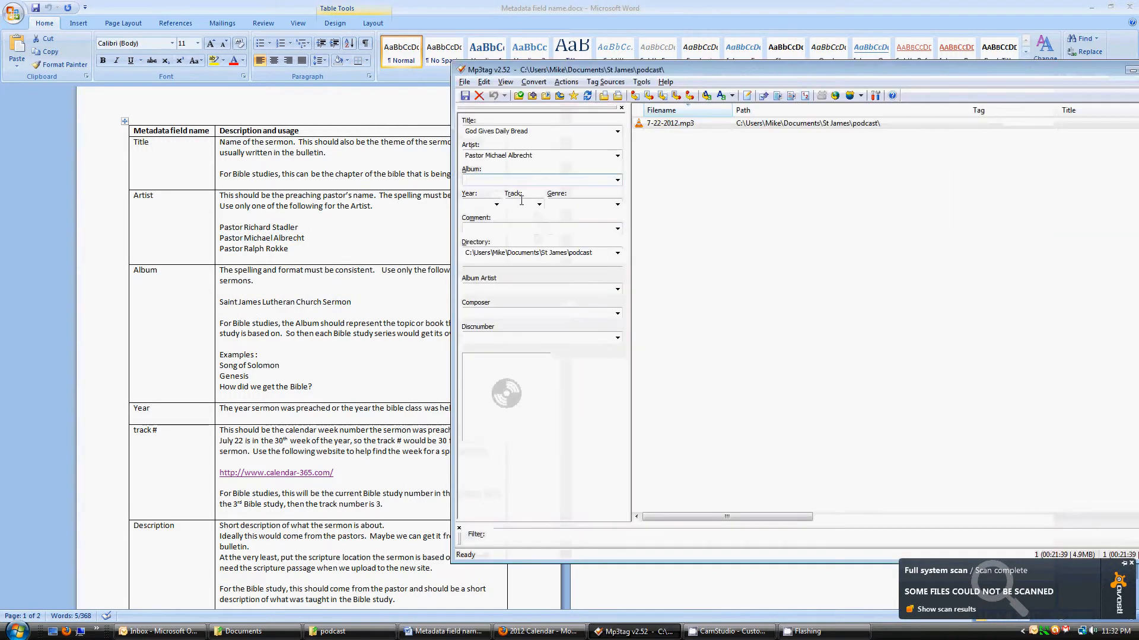
key("ctrl+v")
Fill in Year 2012, Track 30, Genre Podcast and comment 'Mark 6:30-44 - God Gives Daily Bread'
left_click(476, 203)
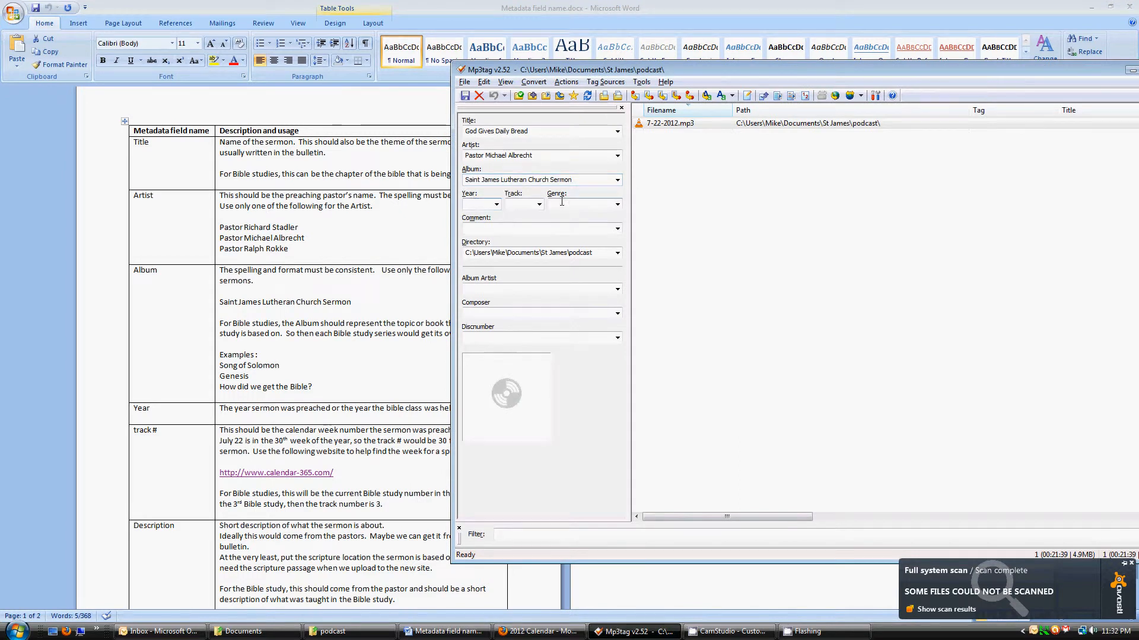
type("2012")
key("Tab")
type("30")
key("Tab")
type("Podcast")
key("Tab")
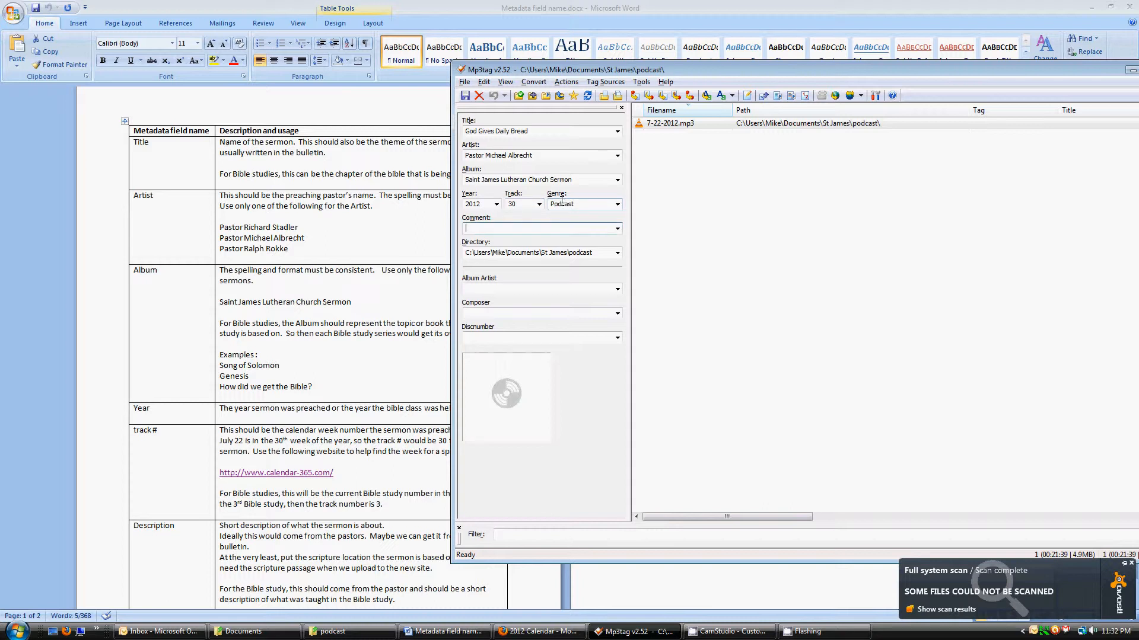
type("Mark 6:30-44 - God Gives")
type("Daily Bread")
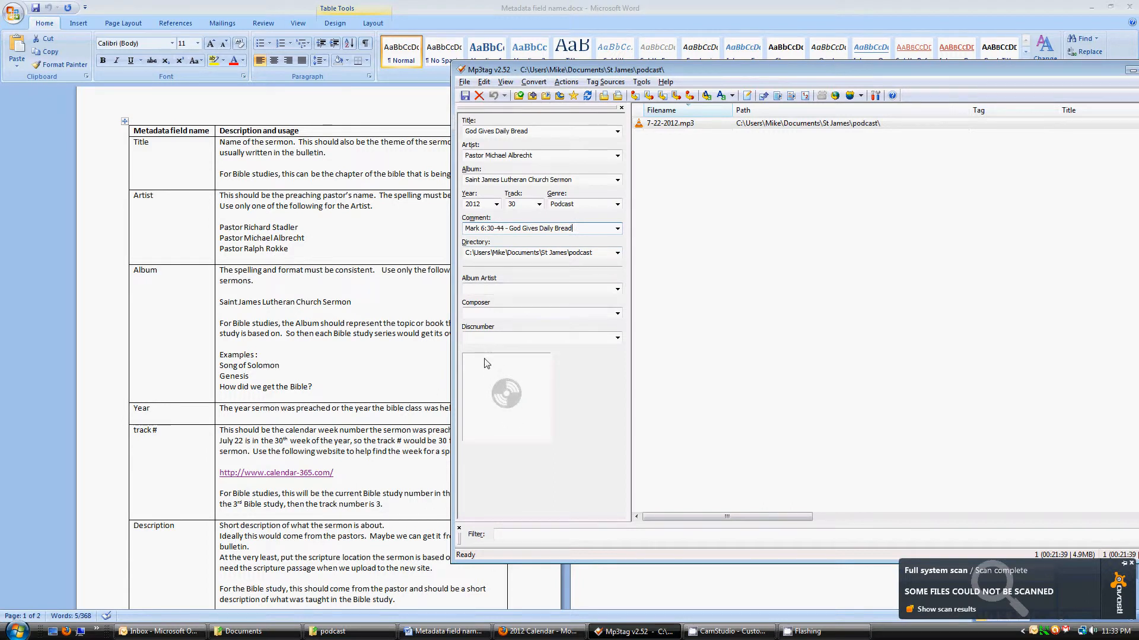
Choose Saint James Sermons.jpg from St James > metadata > Album Art as the cover image
right_click(513, 384)
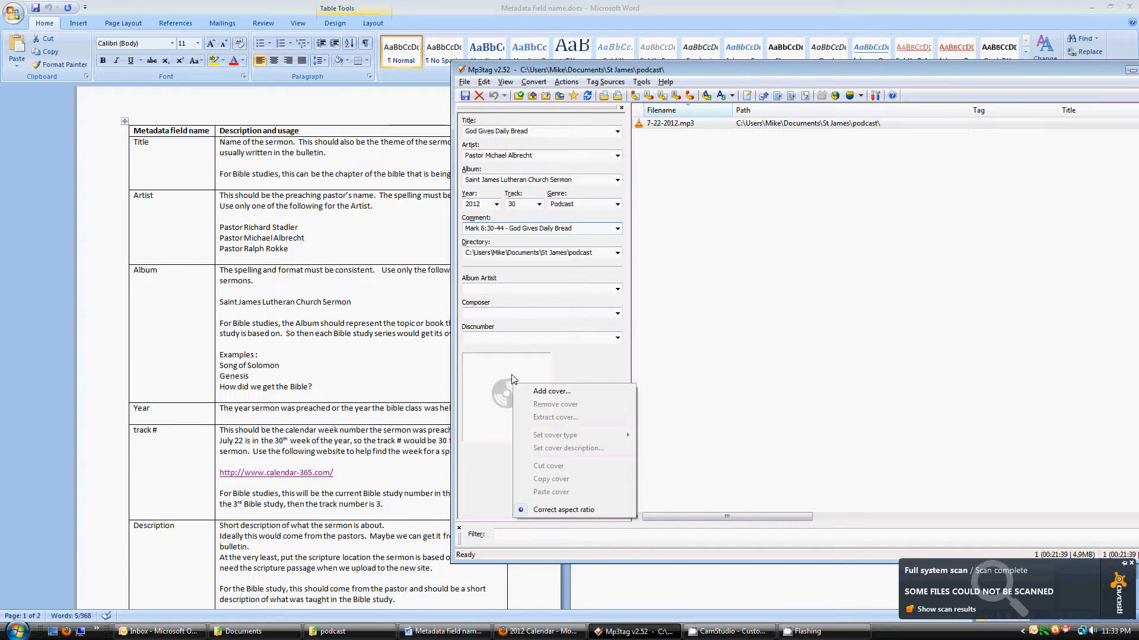
left_click(537, 394)
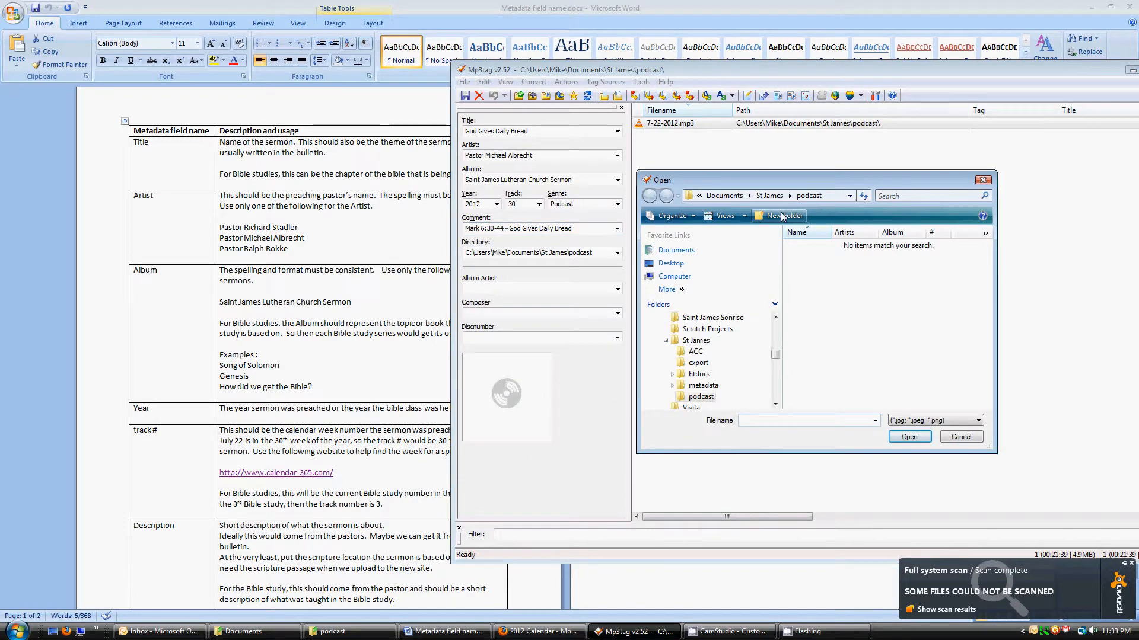
left_click(771, 196)
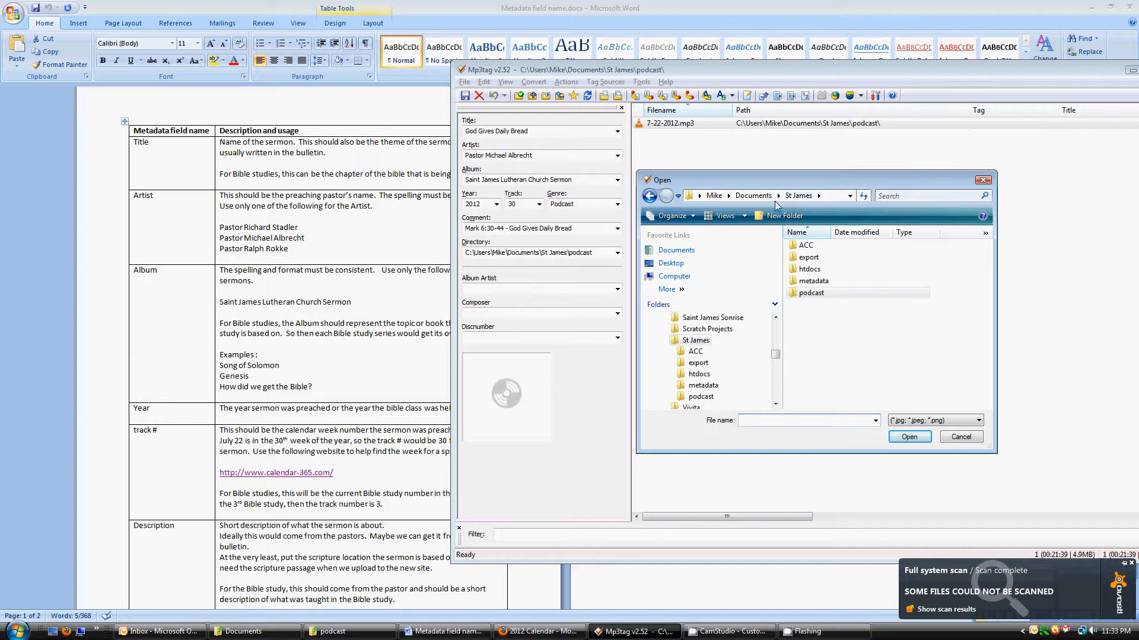
double_click(823, 283)
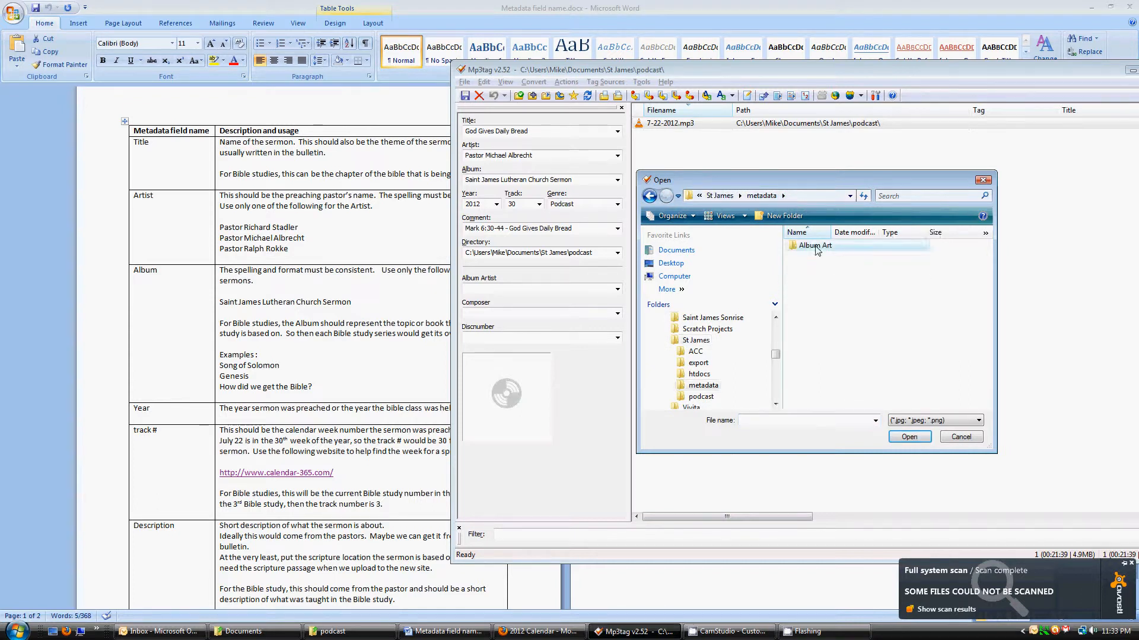
double_click(816, 246)
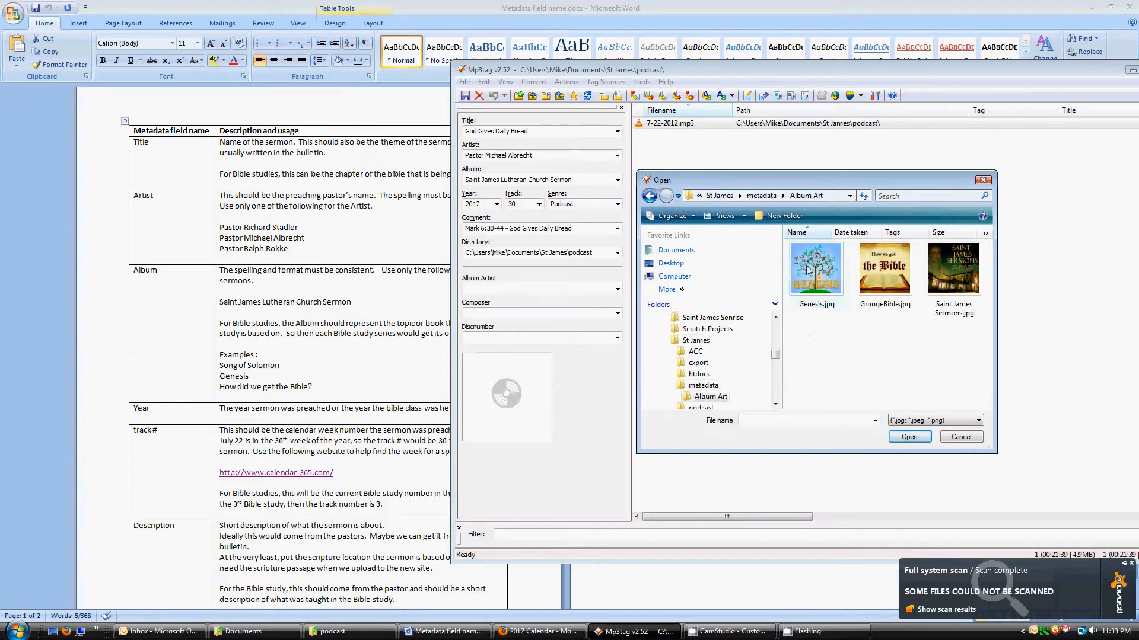
left_click(957, 274)
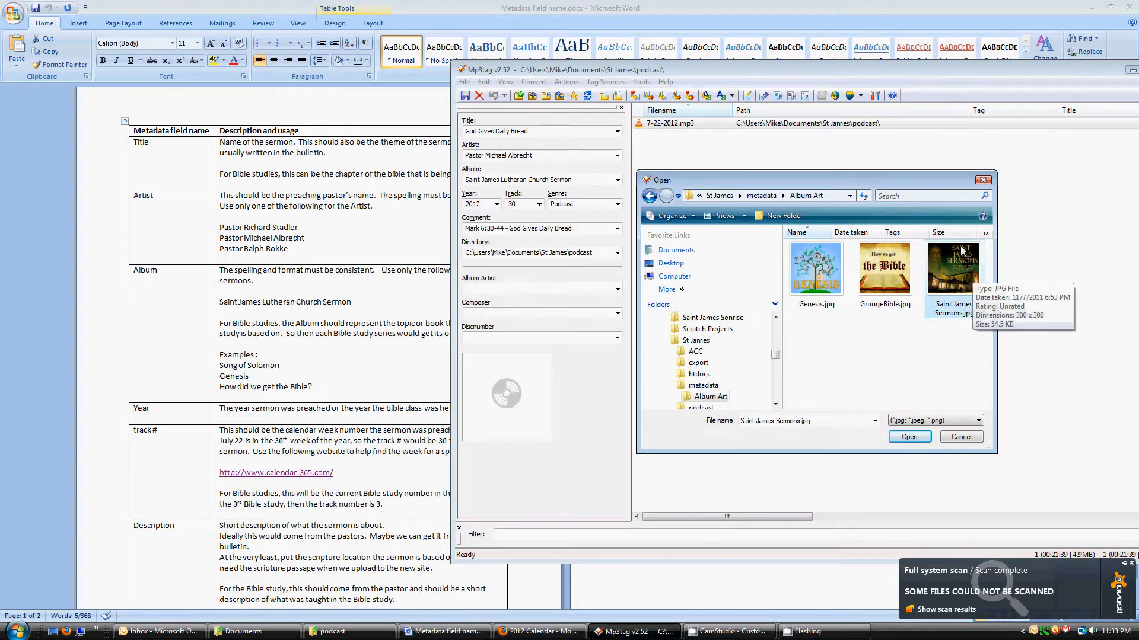
Apply the Saint James Sermons cover and save the tags to 7-22-2012.mp3
left_click(909, 437)
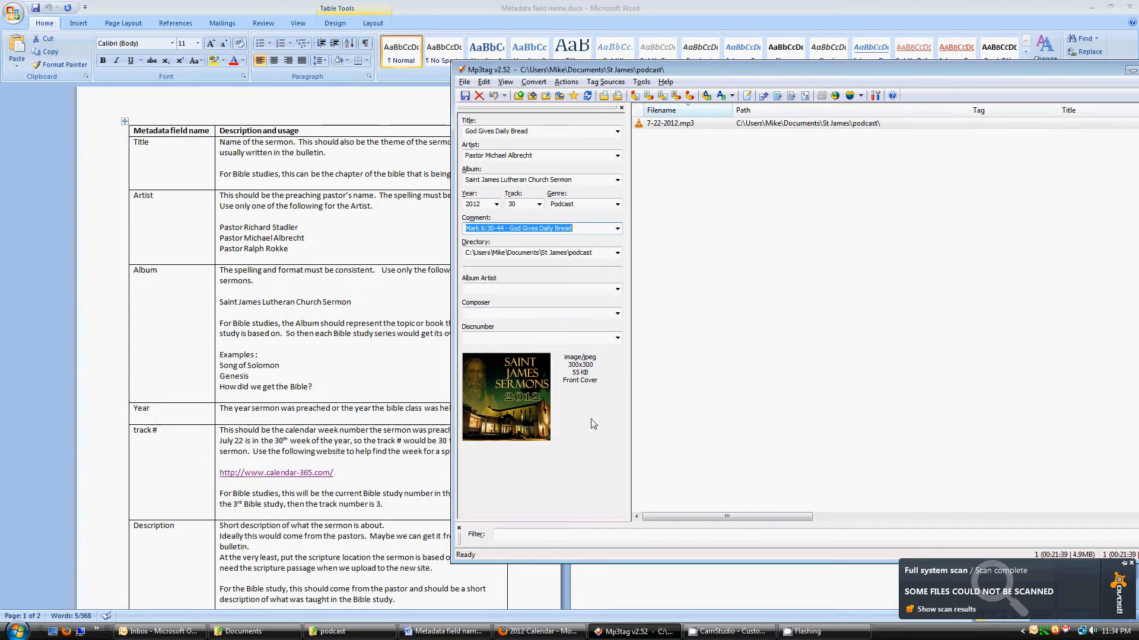
left_click(466, 98)
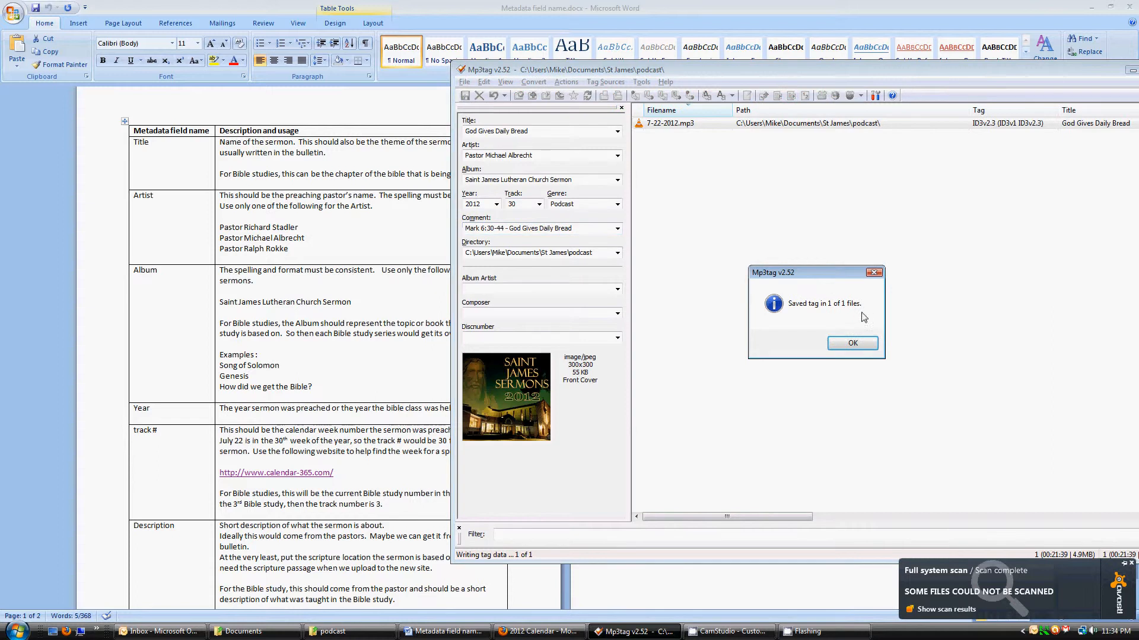
left_click(853, 344)
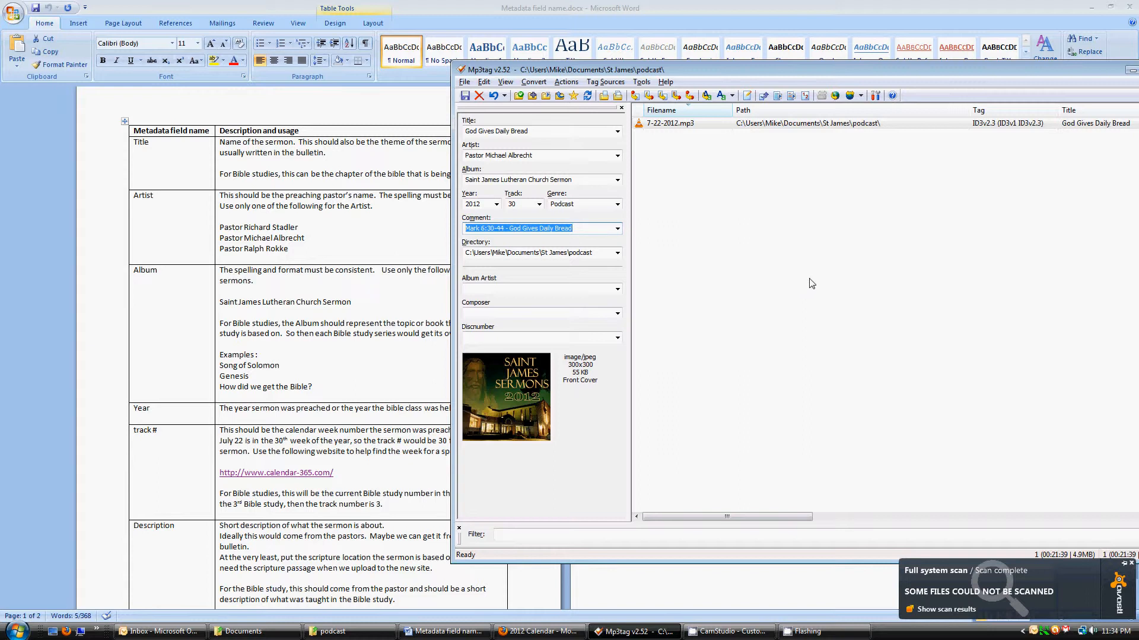
left_click(697, 204)
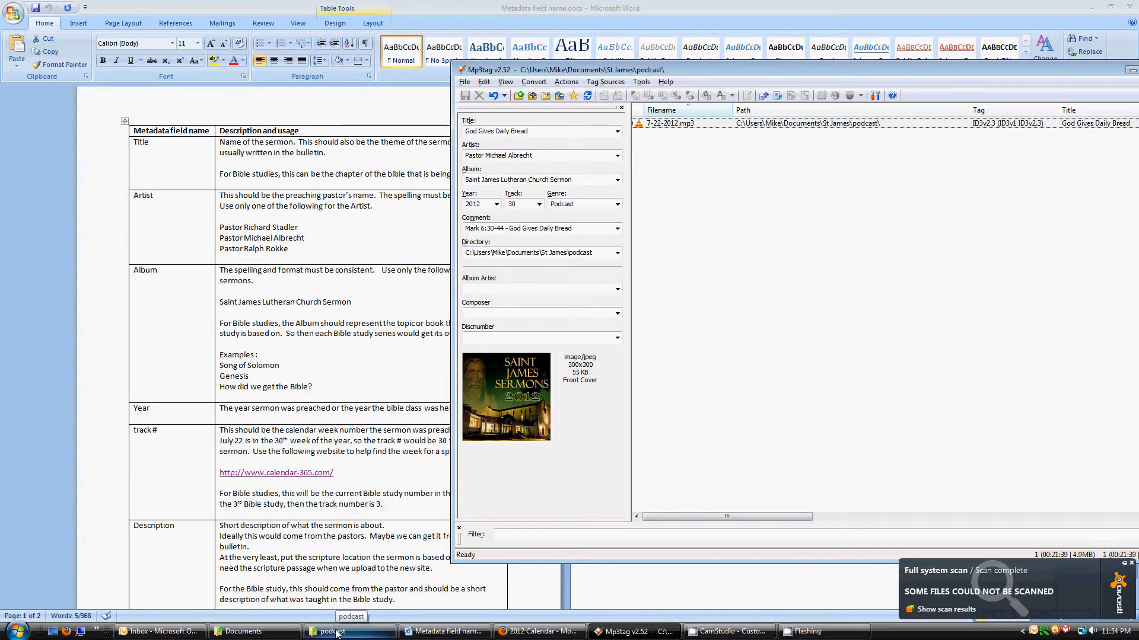
In Explorer, browse to DVD RW Drive (E:) and select DM420021.MP3
left_click(259, 633)
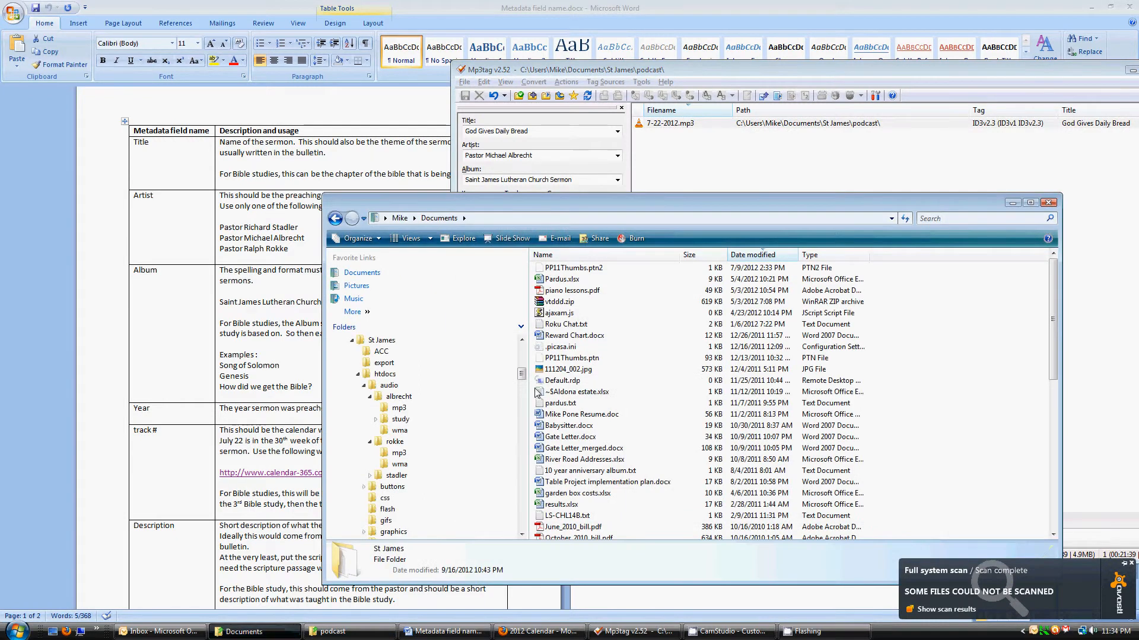
left_click(352, 340)
left_click_drag(522, 382, 521, 406)
left_click(346, 376)
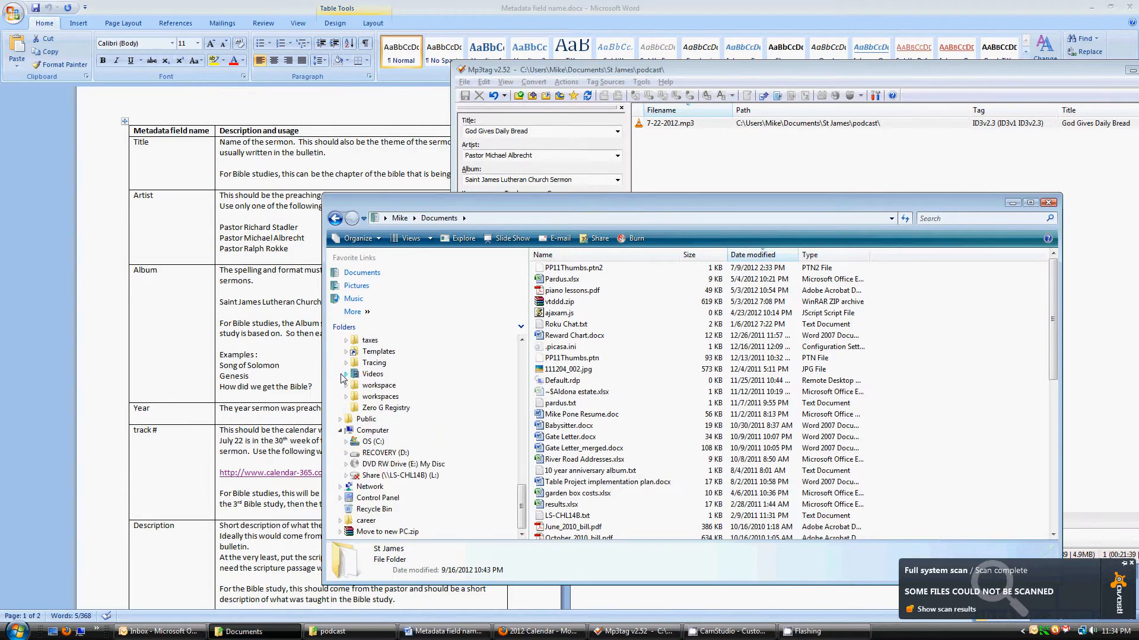
left_click(372, 465)
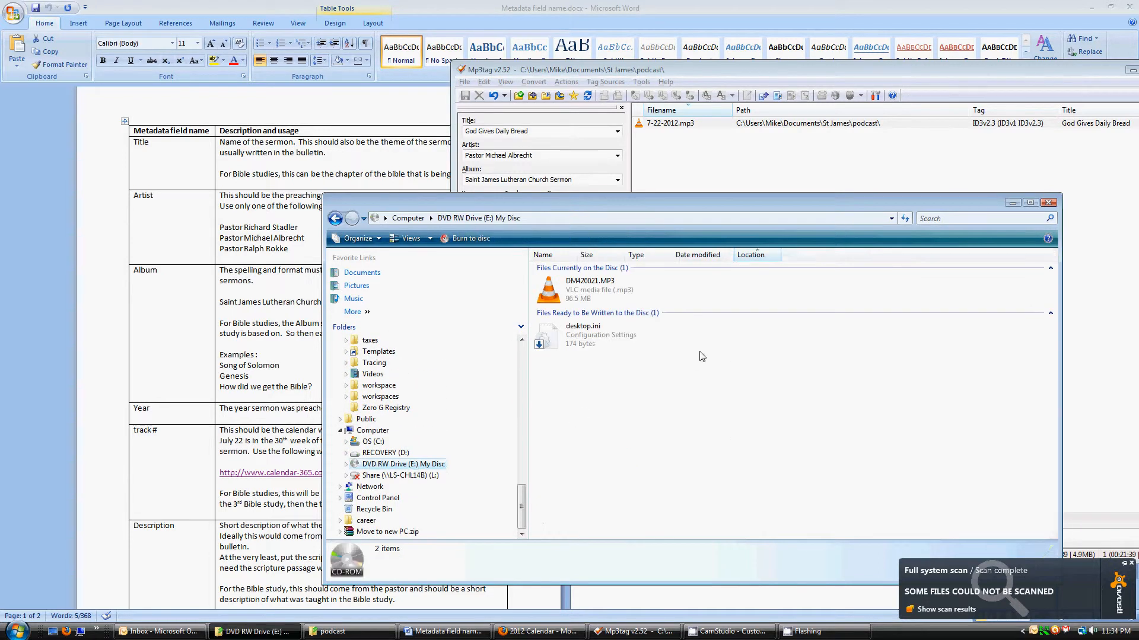
left_click(586, 293)
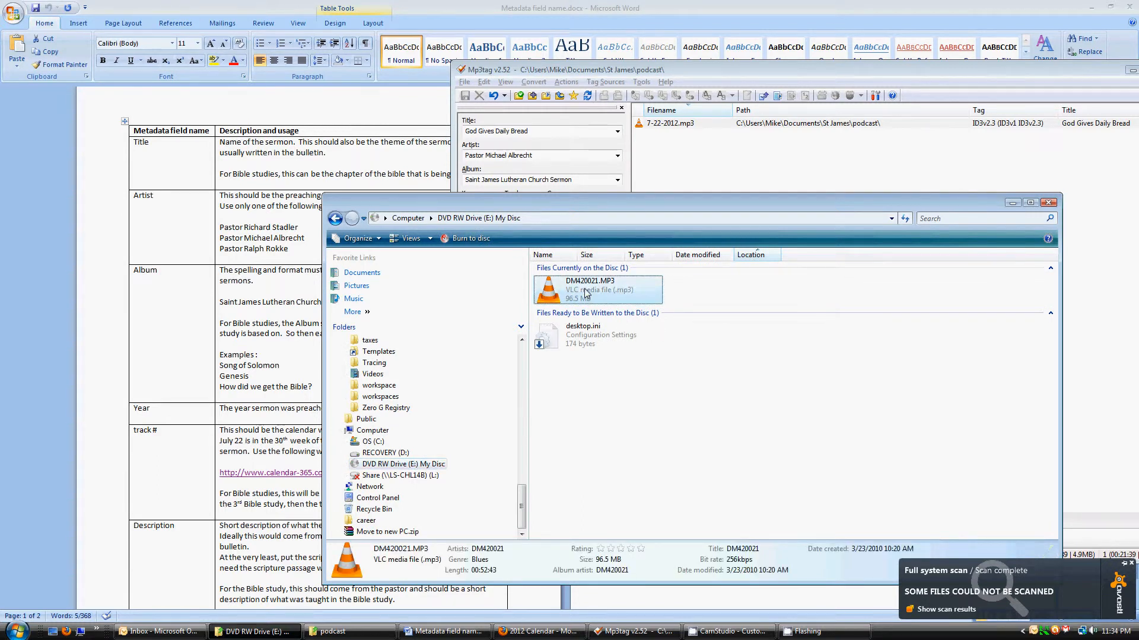
Paste DM420021.MP3 into the St James podcast folder and select the copied file
left_click(333, 632)
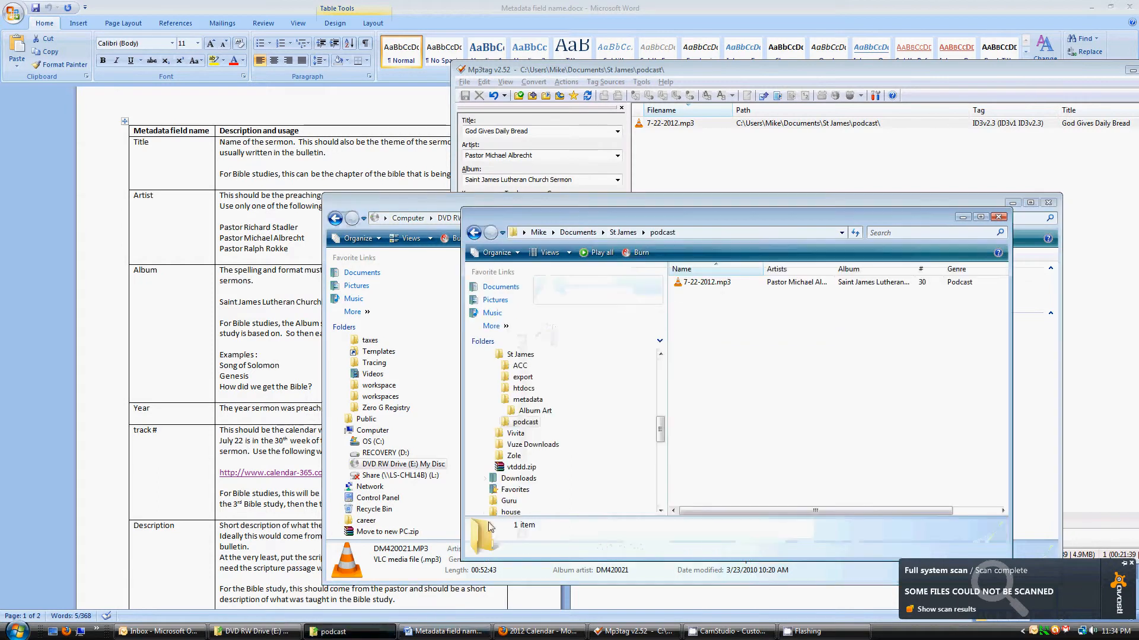
key("ctrl+v")
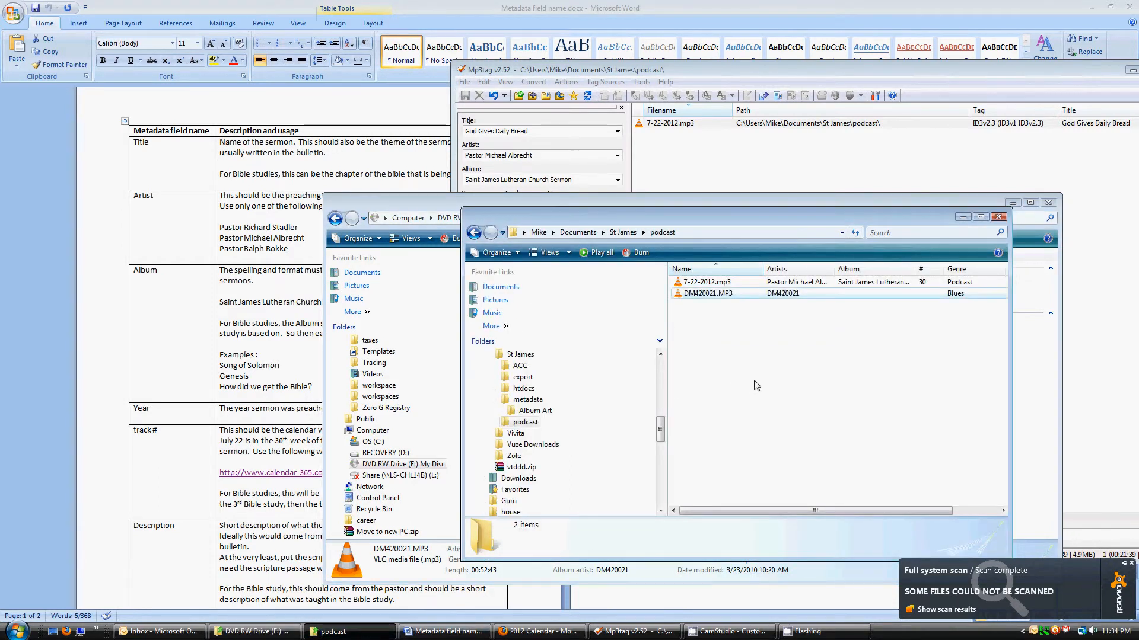
left_click(779, 338)
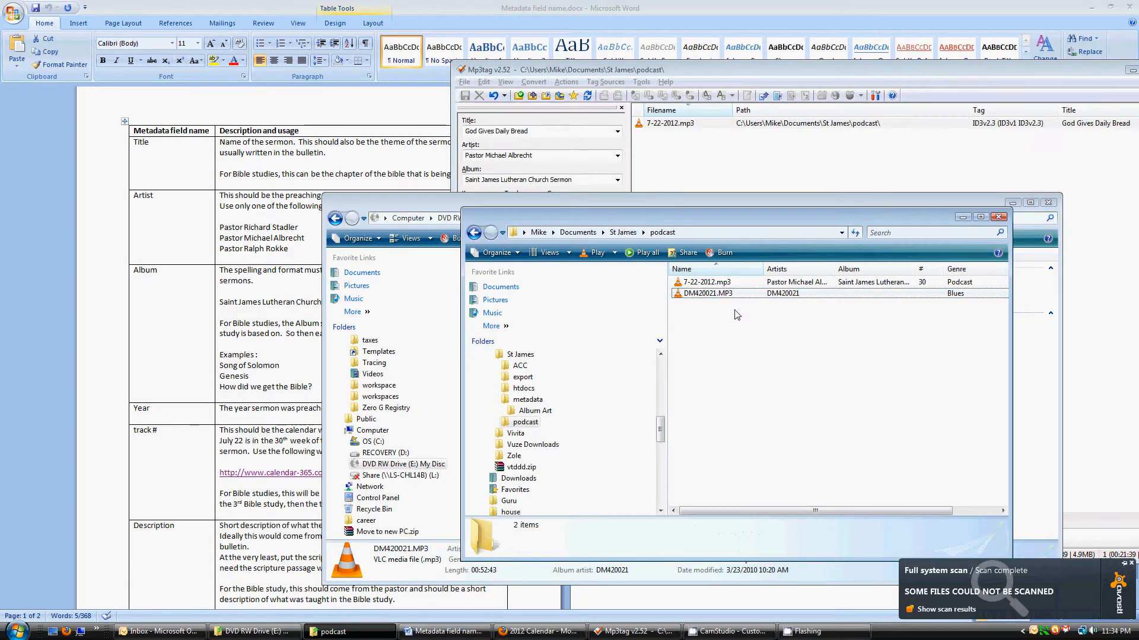
left_click(709, 302)
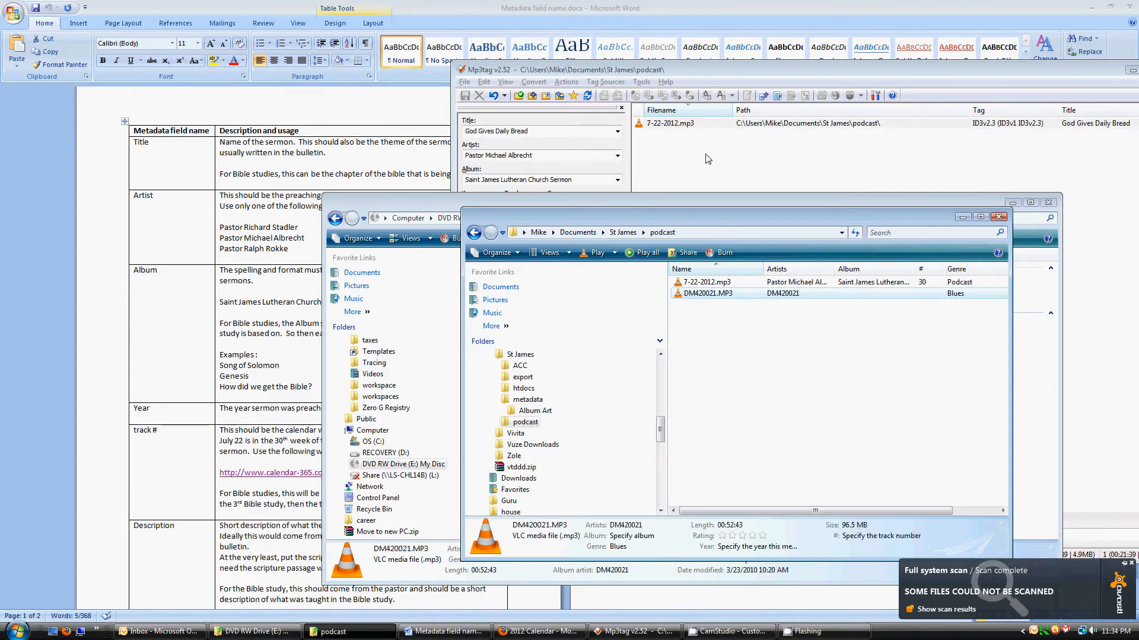
left_click(491, 76)
left_click(465, 82)
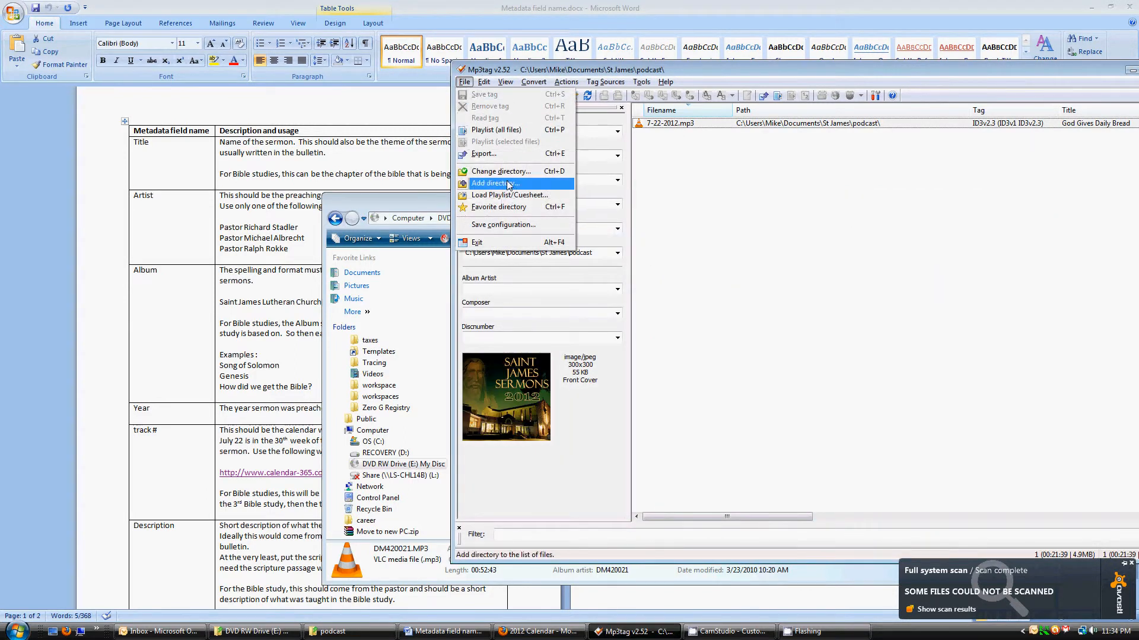
Load the podcast folder in Mp3tag, then select DM420021.MP3 and its placeholder Title
left_click(508, 176)
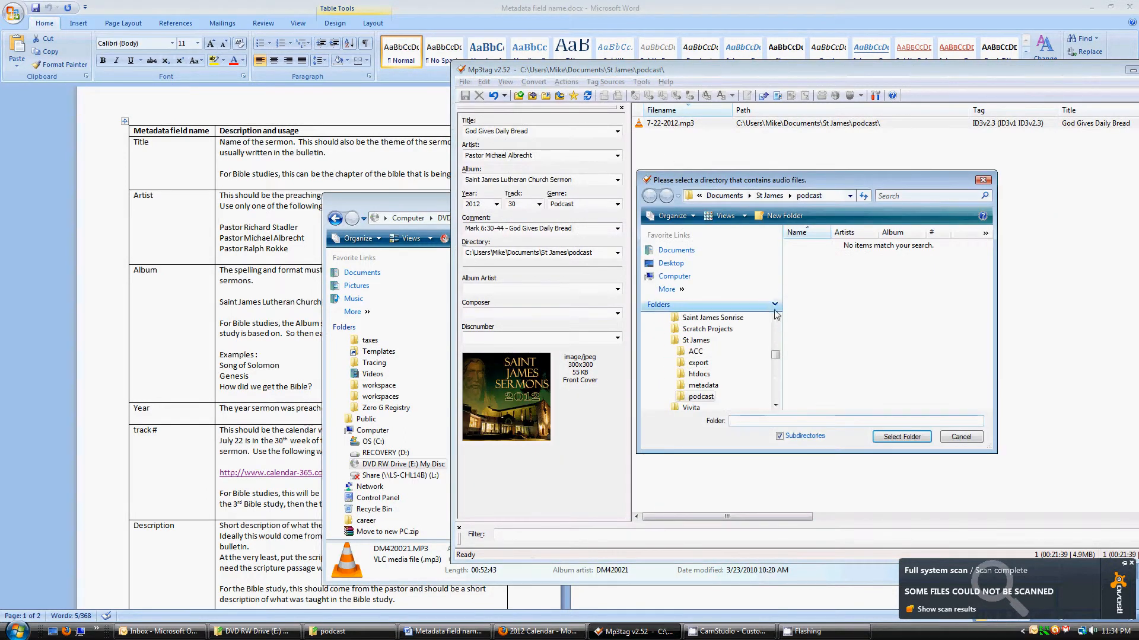
left_click(901, 437)
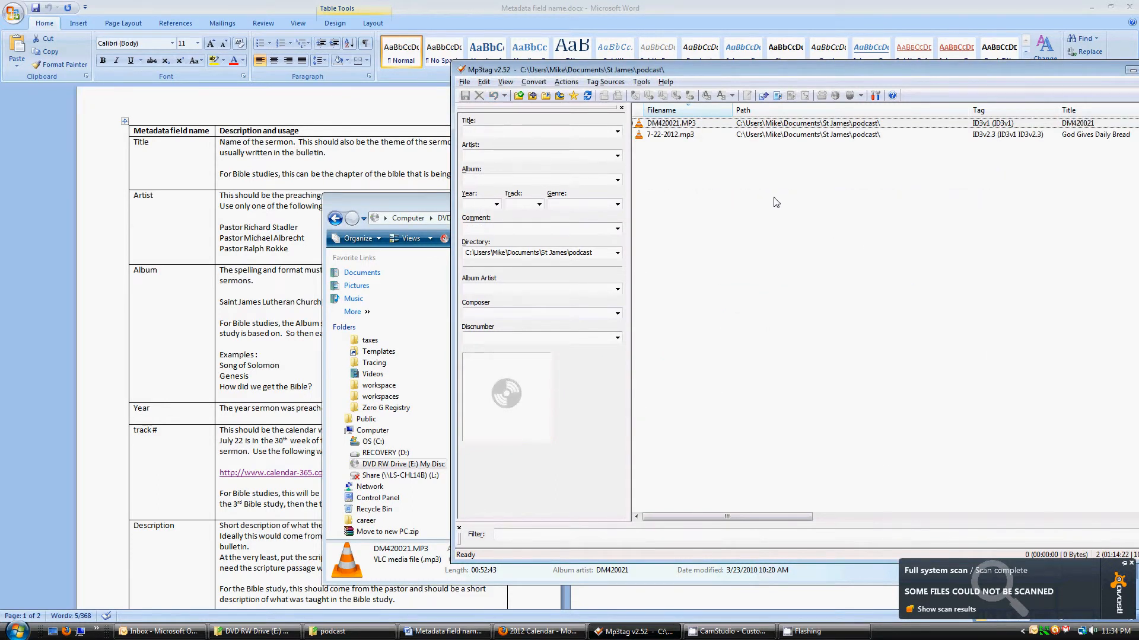
left_click(664, 125)
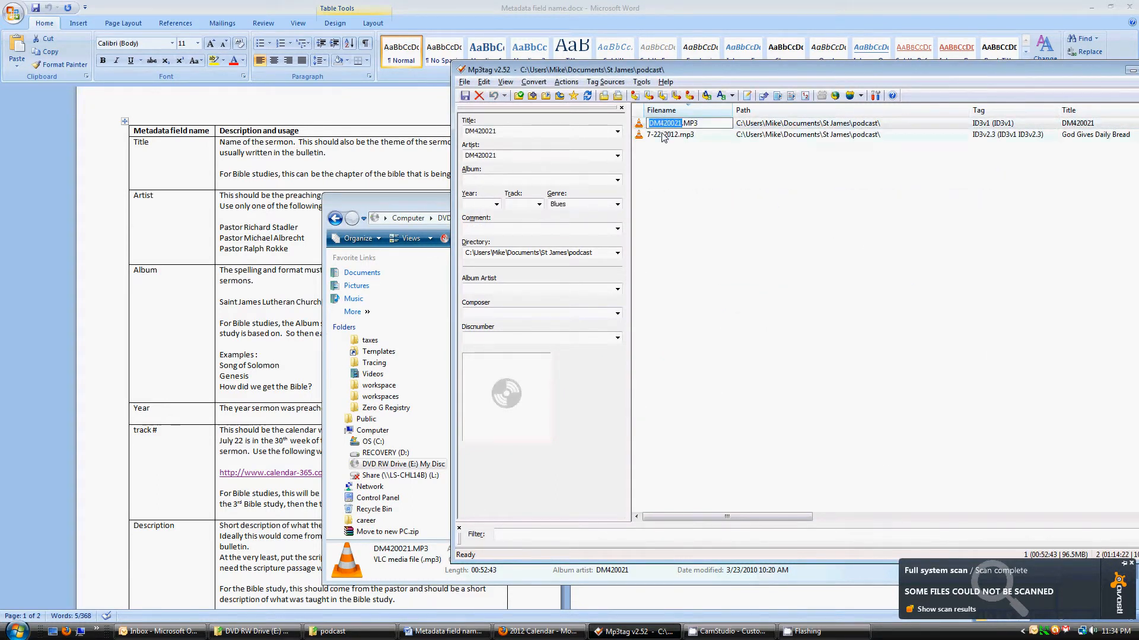
left_click(664, 135)
left_click(650, 125)
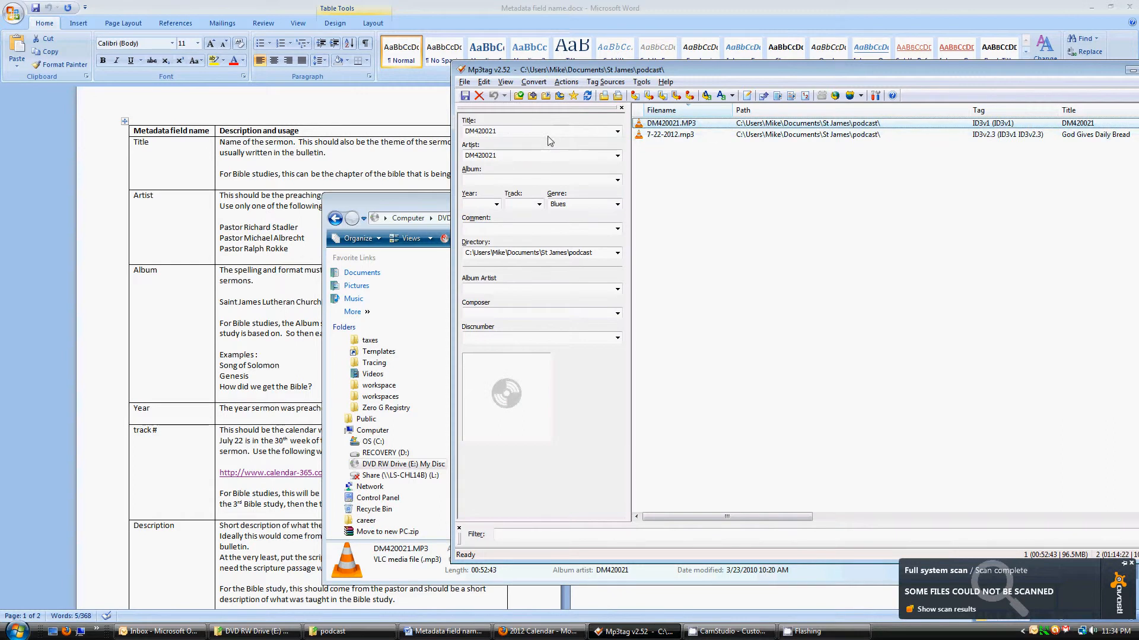
left_click(515, 131)
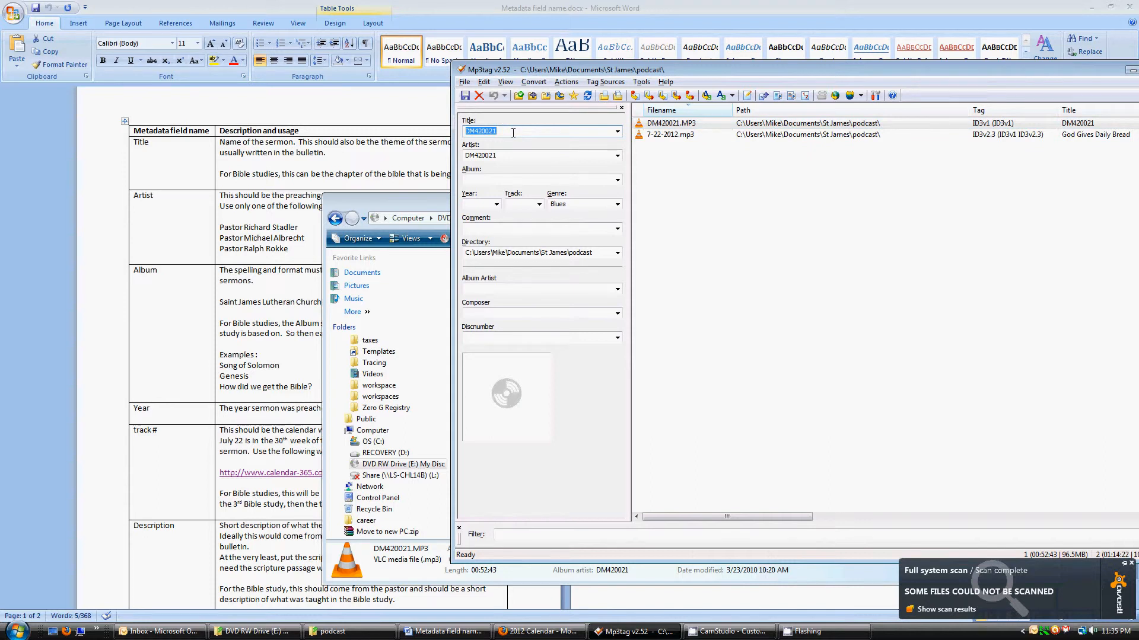
Title DM420021.MP3 'Song Of Solomon Chapter 5' and paste the guidelines' pastor as Artist
type("Song Of Solomon Chapter 5")
key("Tab")
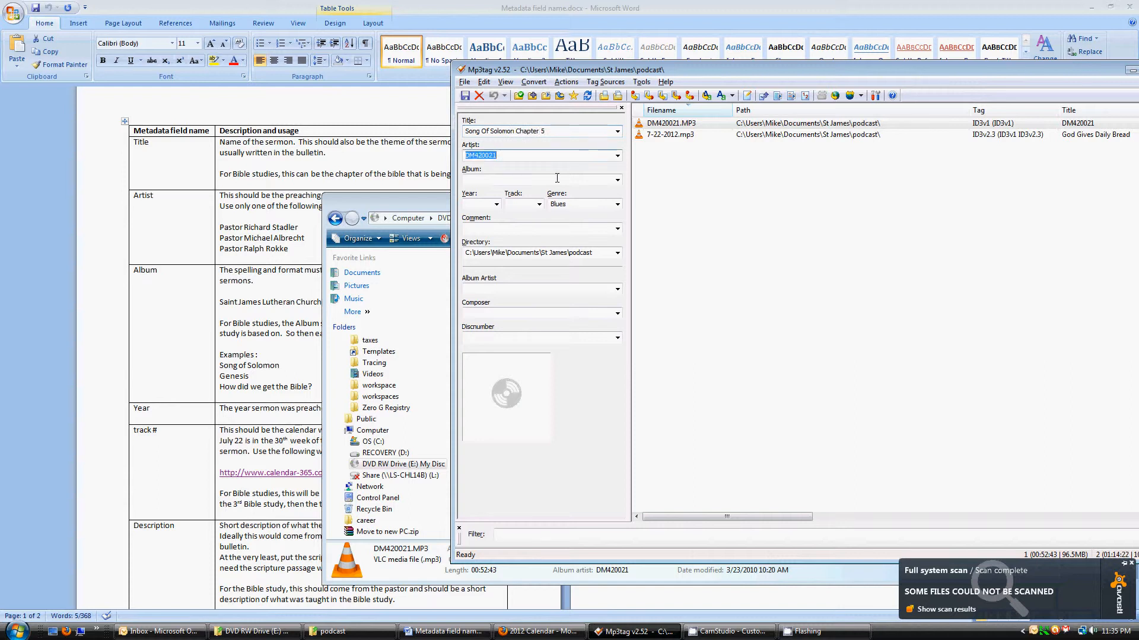
left_click(280, 232)
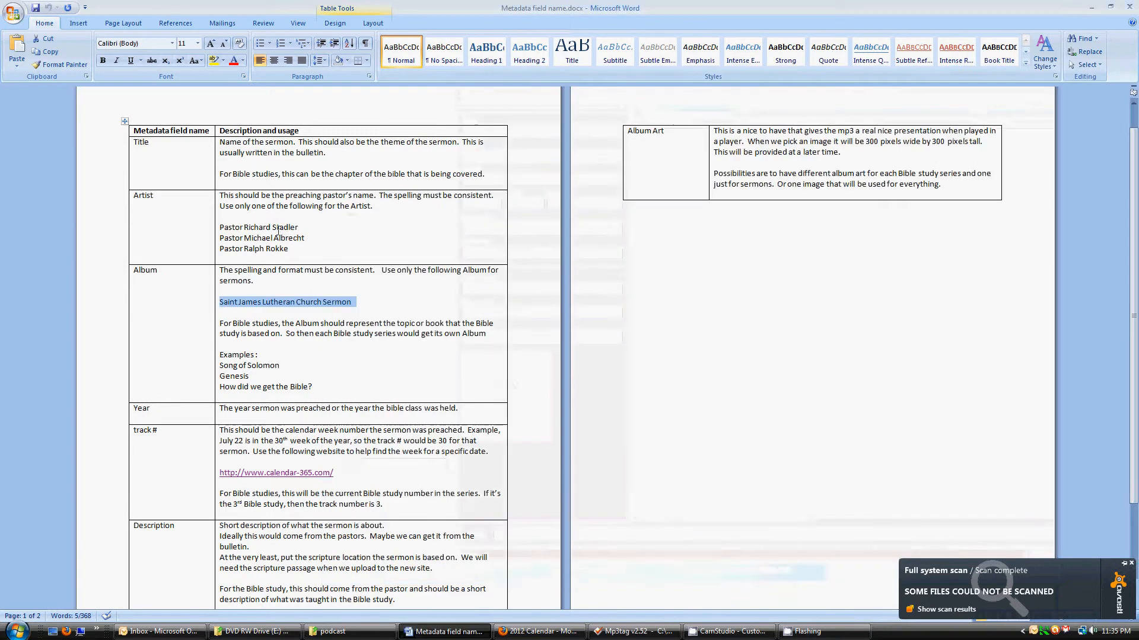
left_click_drag(306, 239, 206, 241)
triple_click(304, 239)
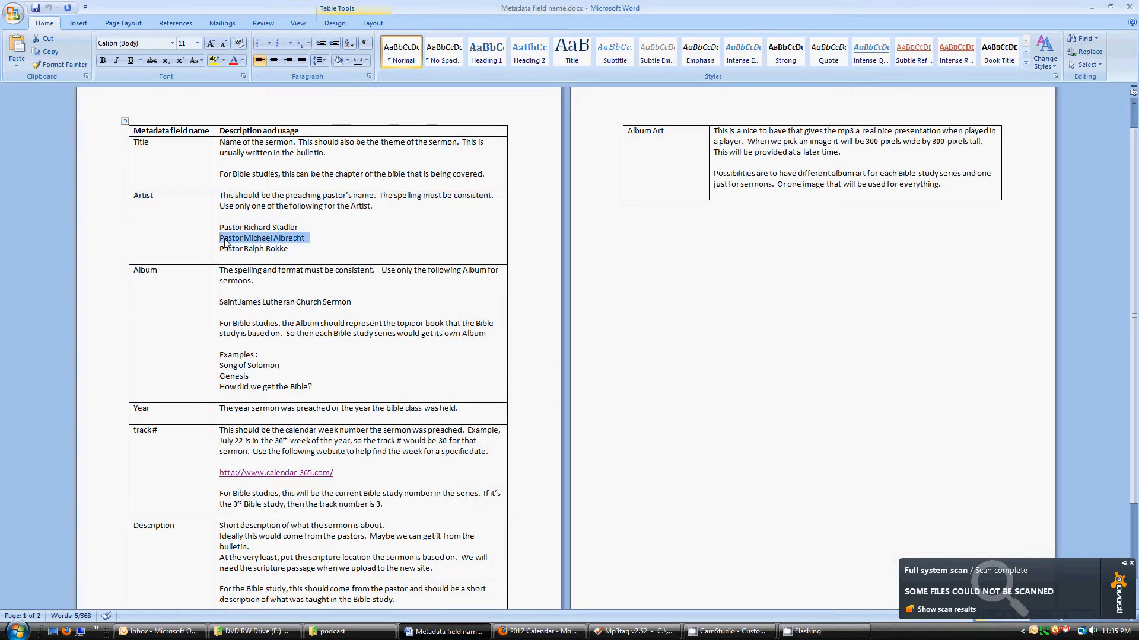
key("ctrl+c")
key("alt+Tab")
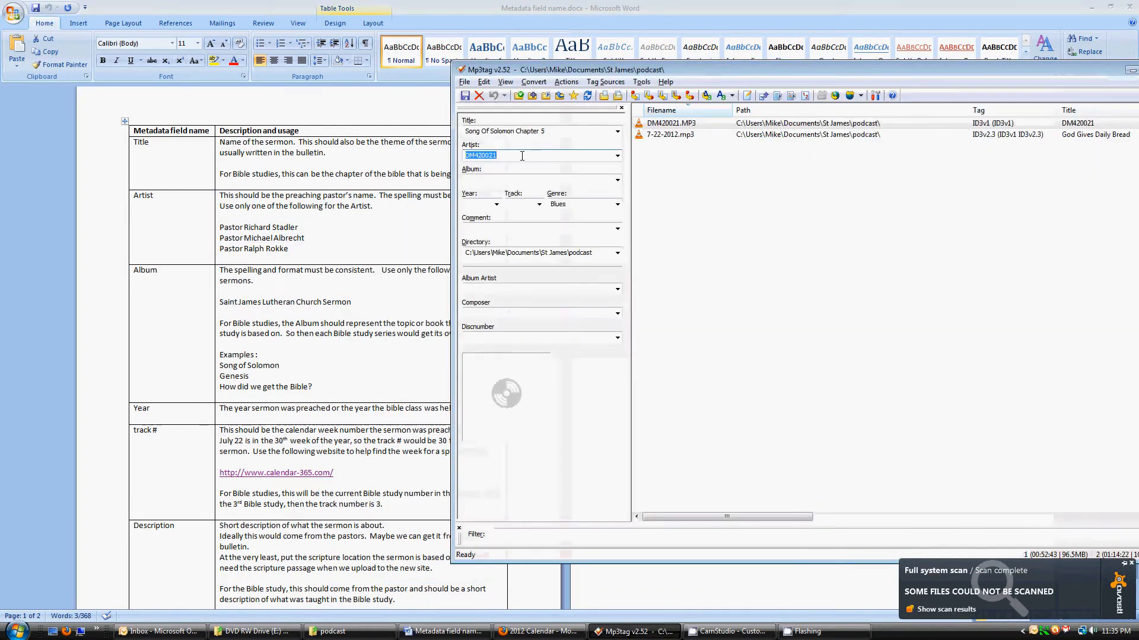
key("ctrl+v")
Paste 'Song of Solomon' from the guidelines document into the Album field
left_click(520, 179)
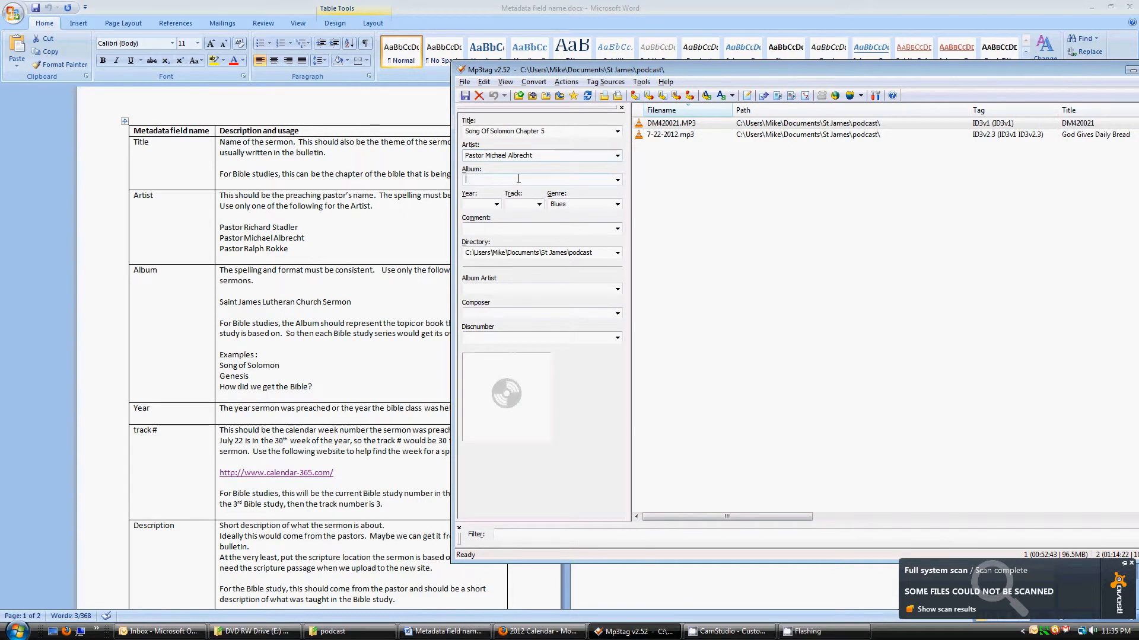
key("alt+Tab")
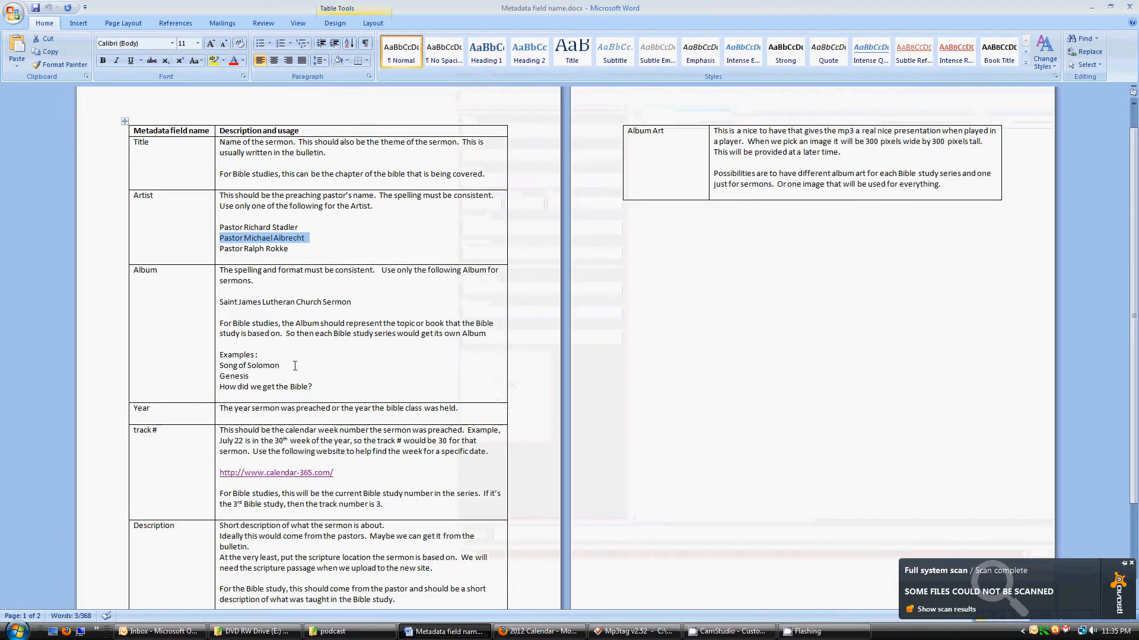
left_click(281, 365)
triple_click(281, 365)
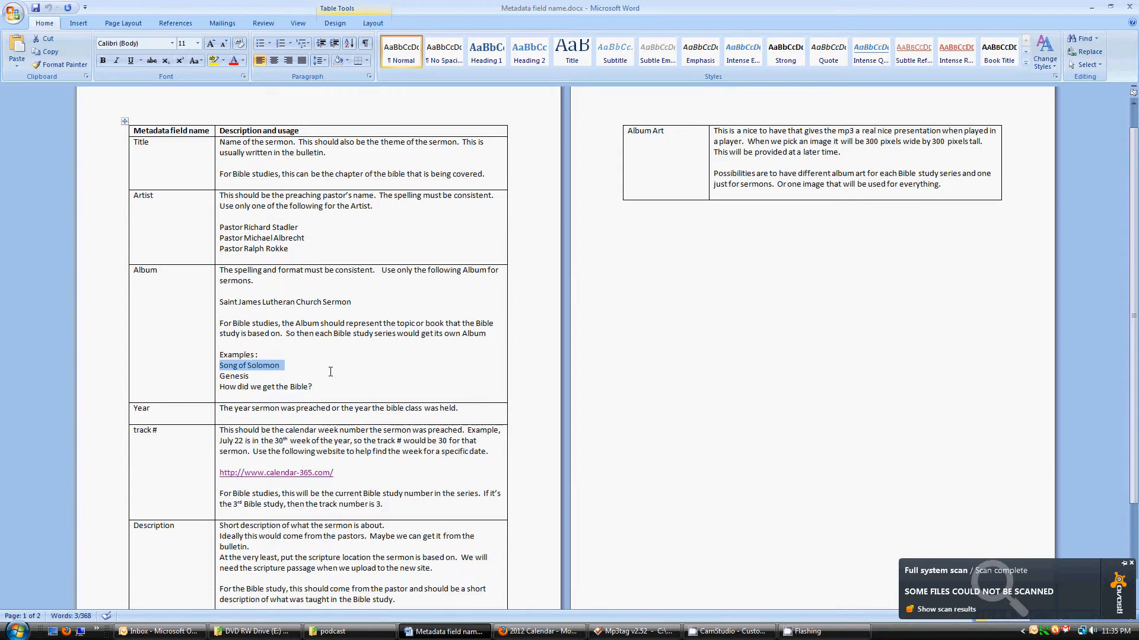
key("alt+Tab")
left_click(508, 179)
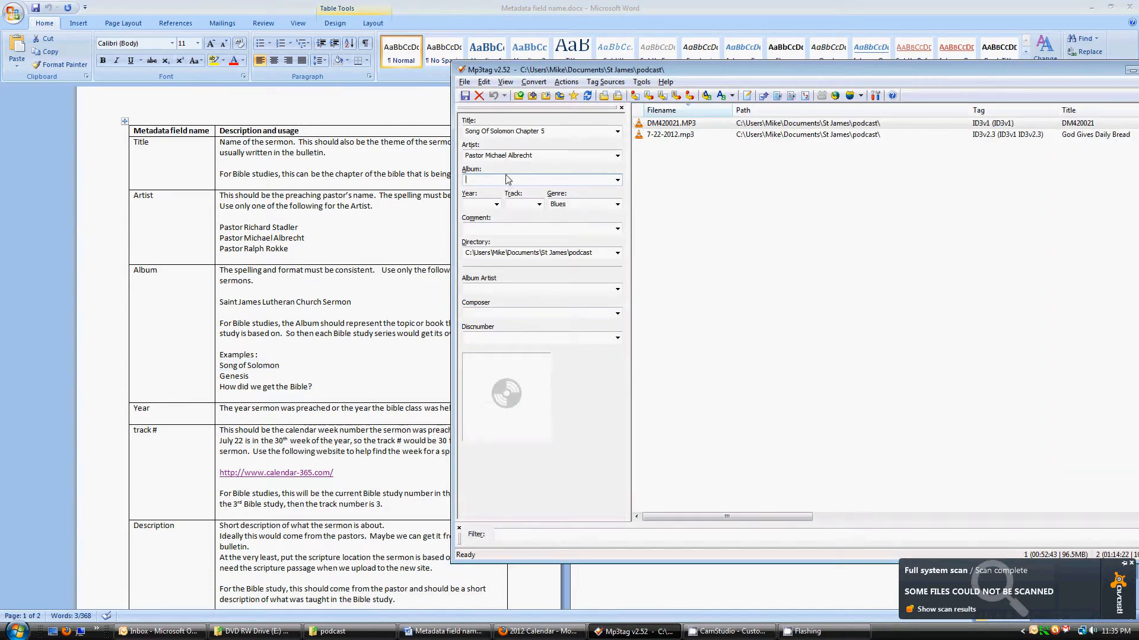
key("ctrl+v")
left_click(476, 204)
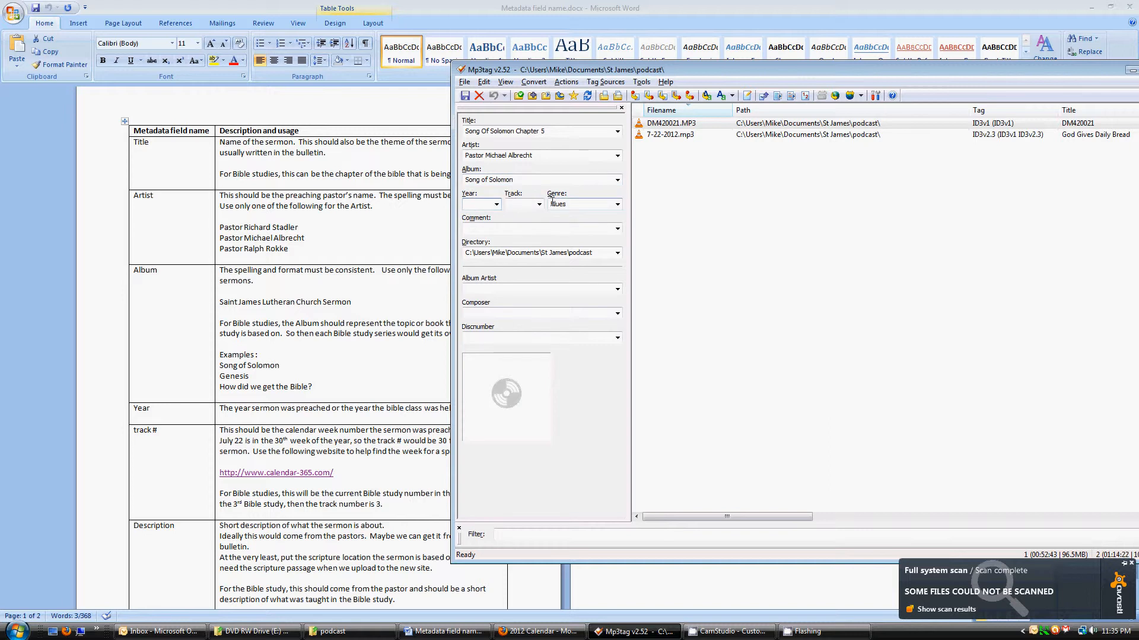
Fill in DM420021.MP3's year 2012, track 16, genre Podcast and comment 'Song Of Solomon Chapter 5'
type("2")
type("0")
type("12")
type("16")
key("Tab")
type("Podcast")
key("Tab")
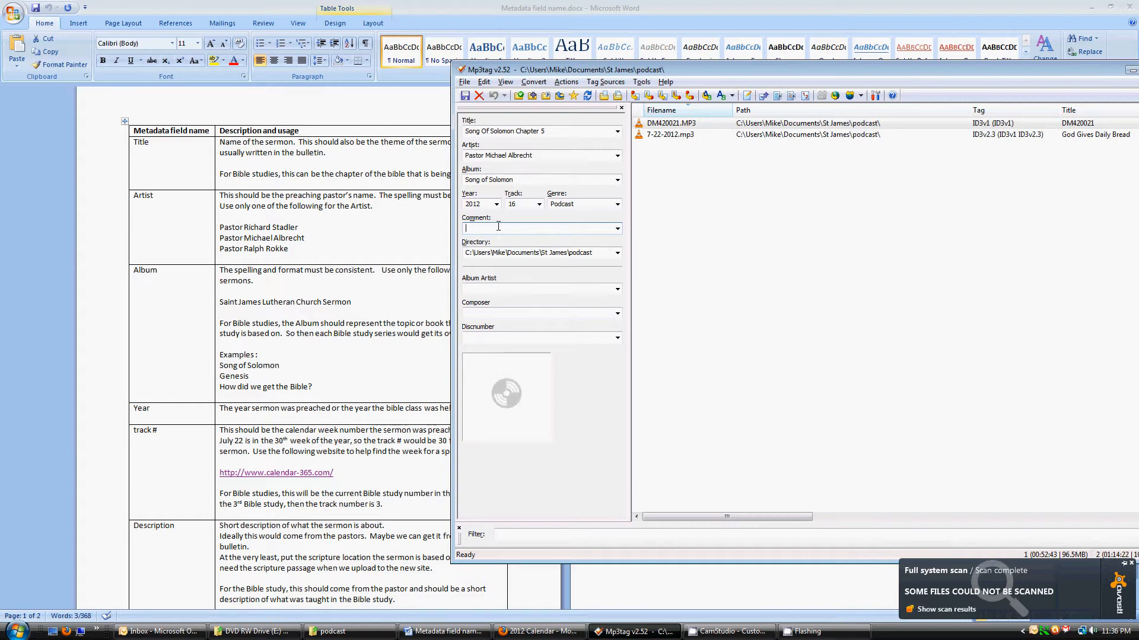
type("Song Of Solomon Chapter 5")
key("Tab")
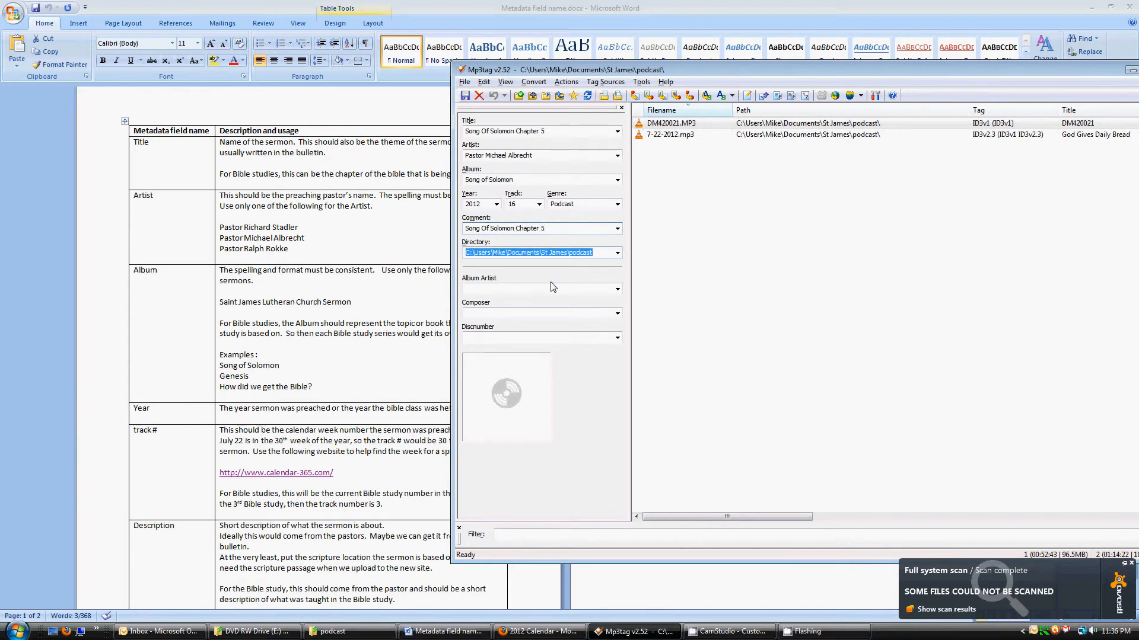
left_click(537, 291)
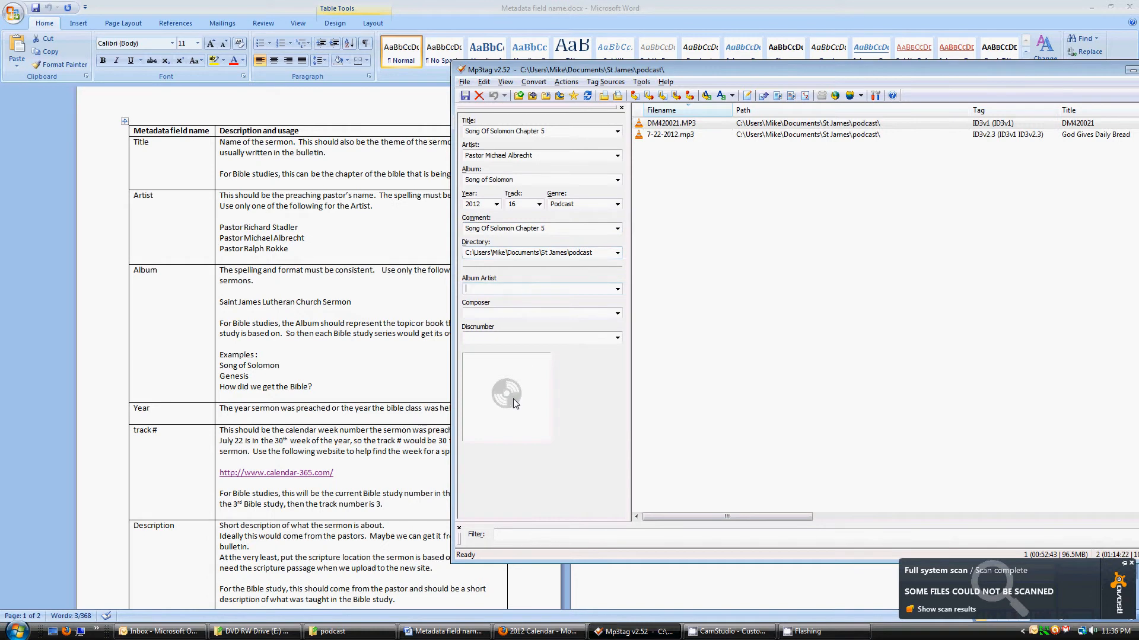
Save DM420021.MP3's tags without cover art and dismiss the confirmation
right_click(505, 375)
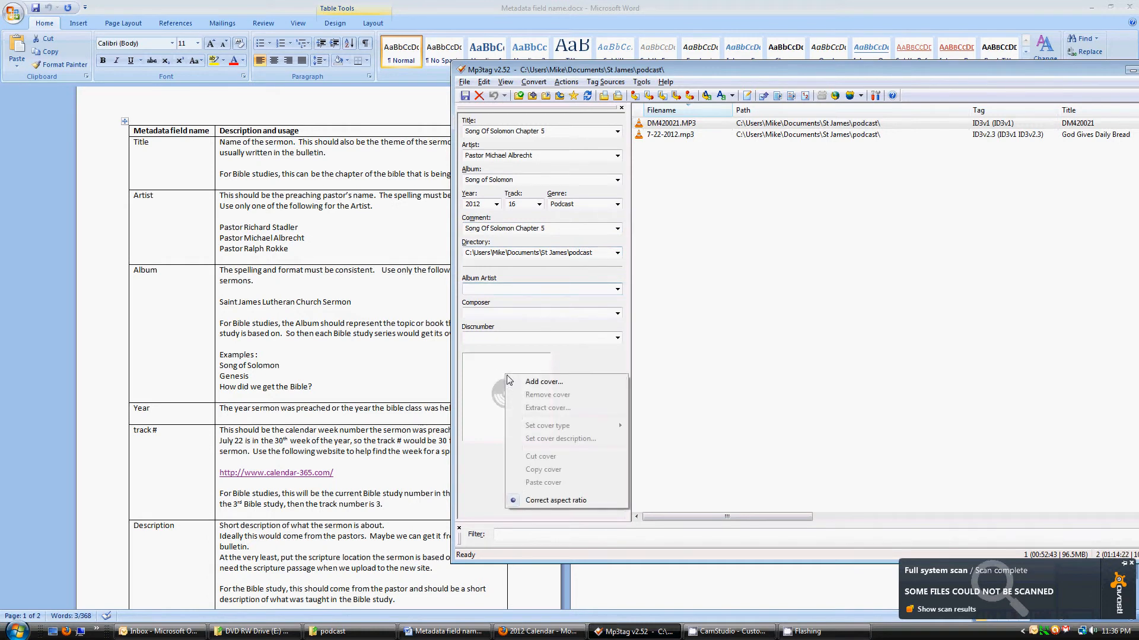
left_click(495, 377)
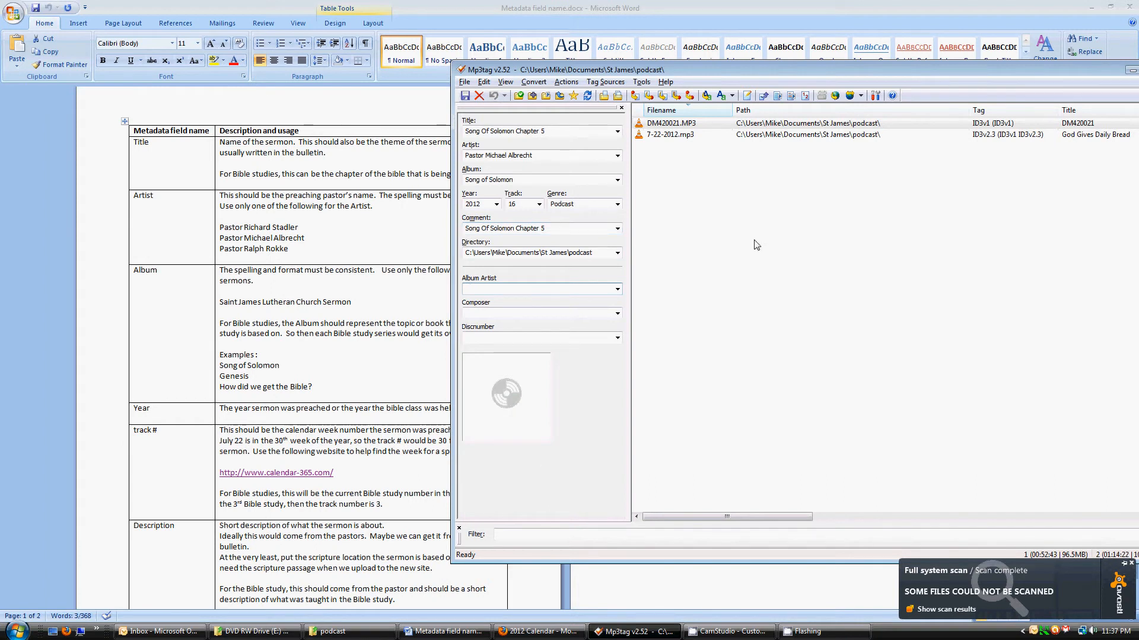
left_click(466, 97)
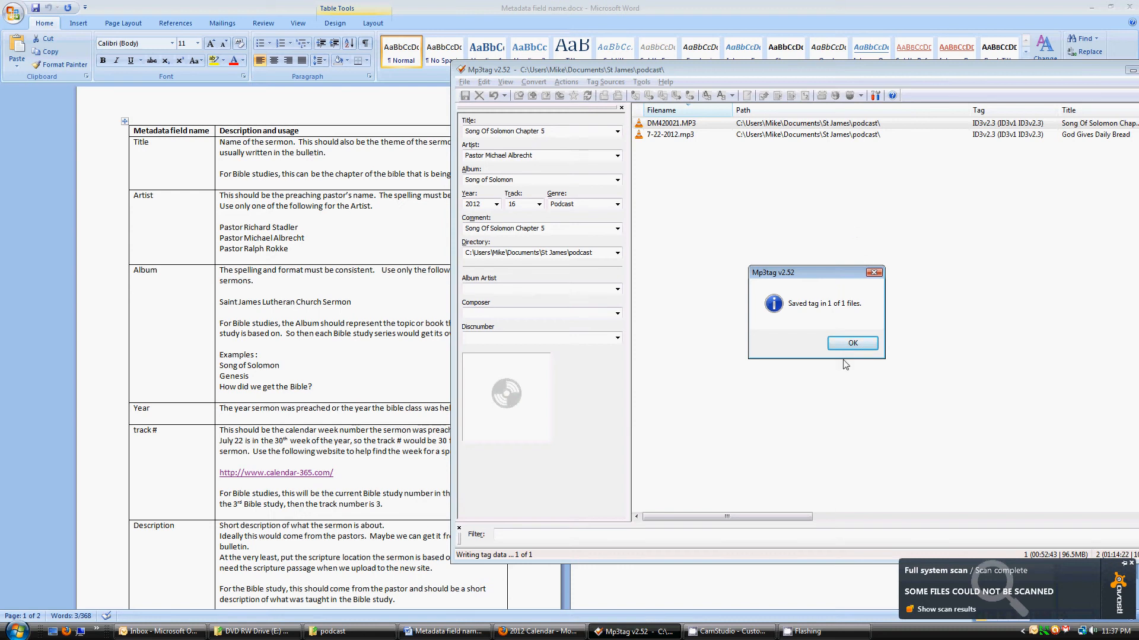
left_click(852, 342)
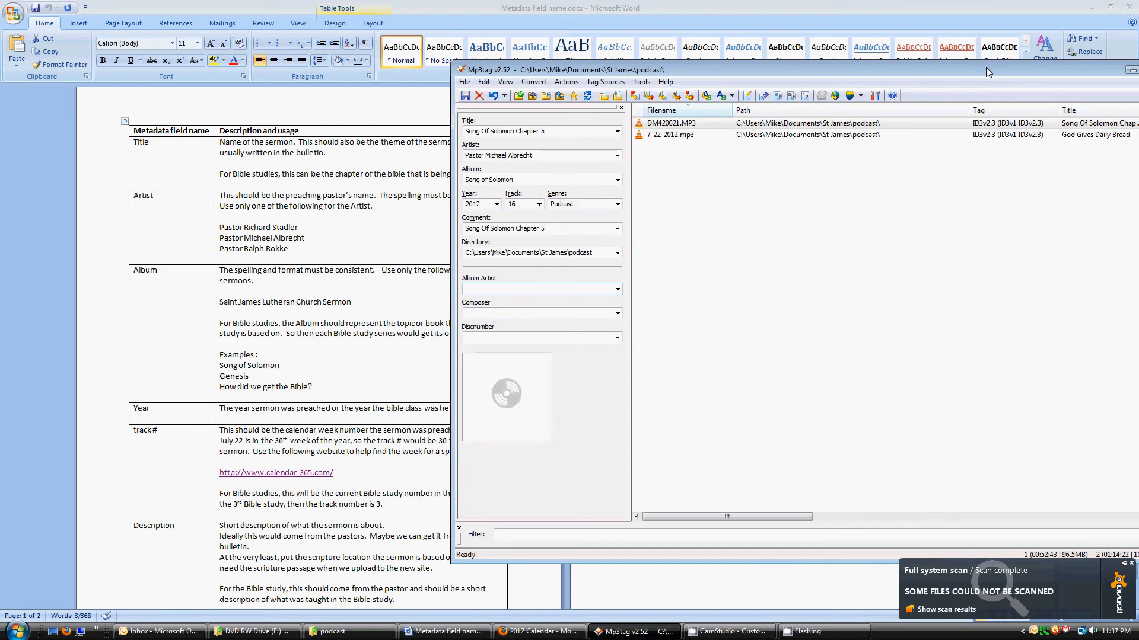
left_click_drag(986, 67, 631, 80)
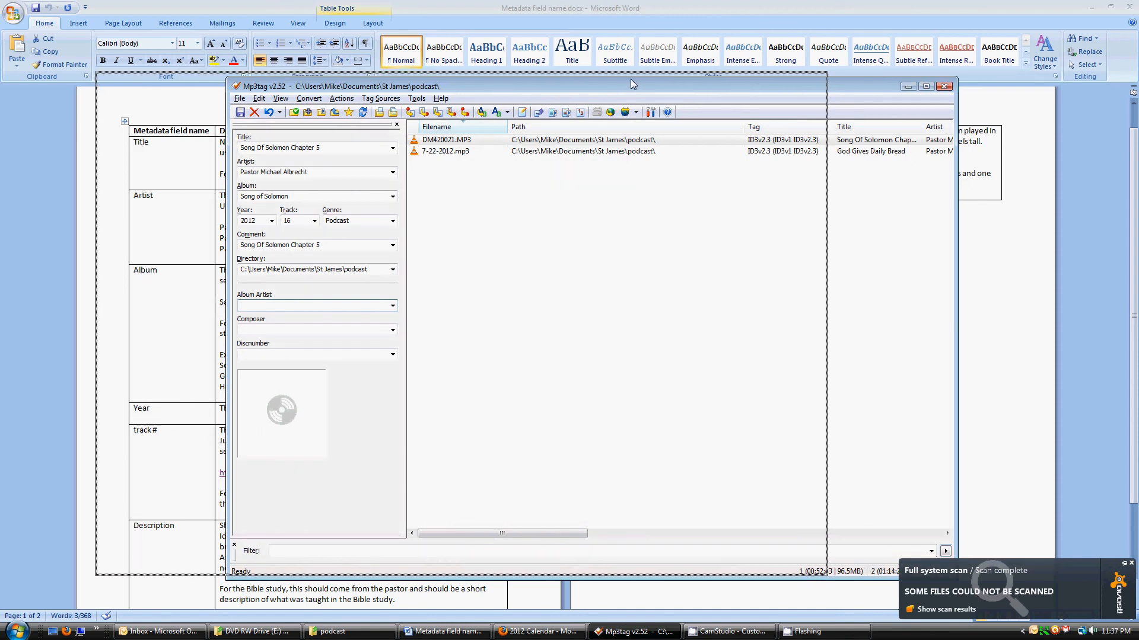